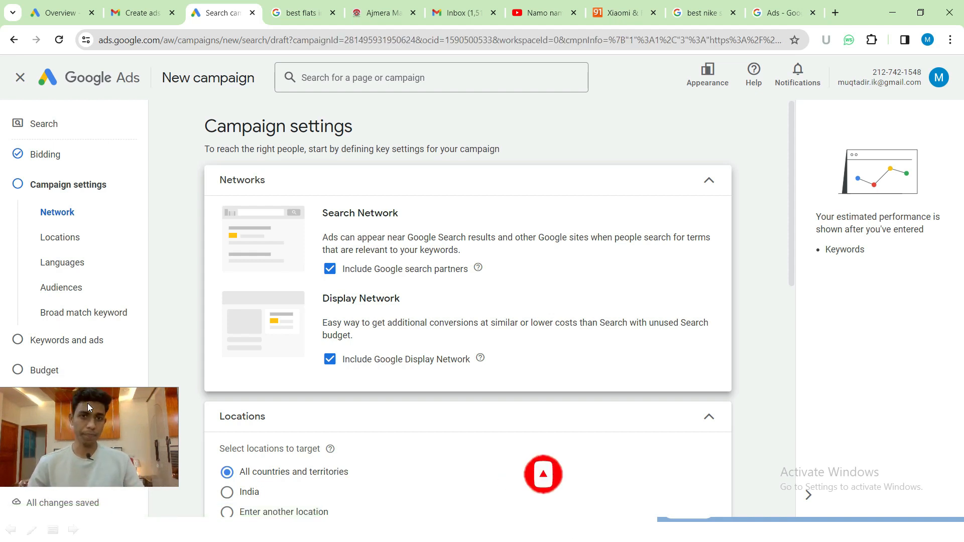
pyautogui.moveTo(83, 426); pyautogui.dragTo(839, 398)
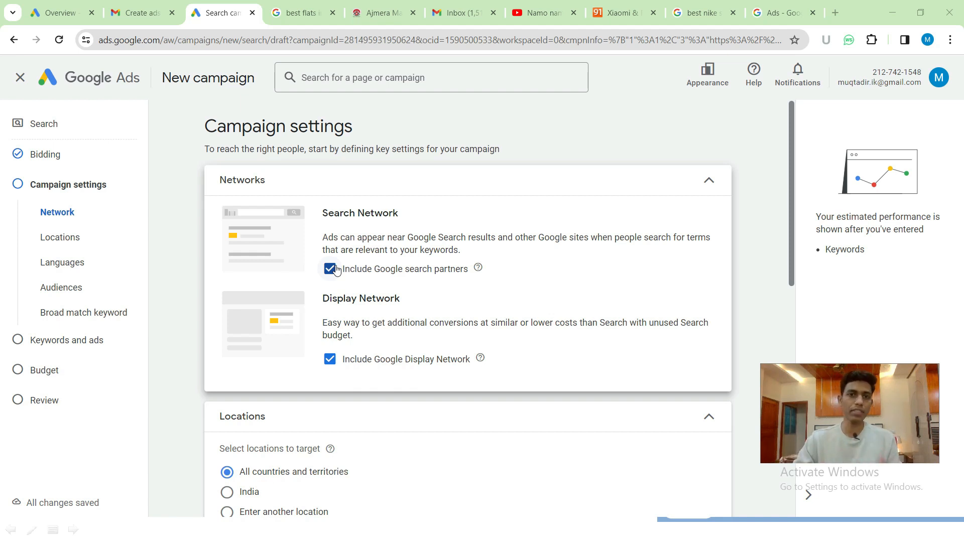
# - Examine the first sponsored listing in the Google results for "best flats in mumbai" and return to the campaign draft
pyautogui.click(304, 13)
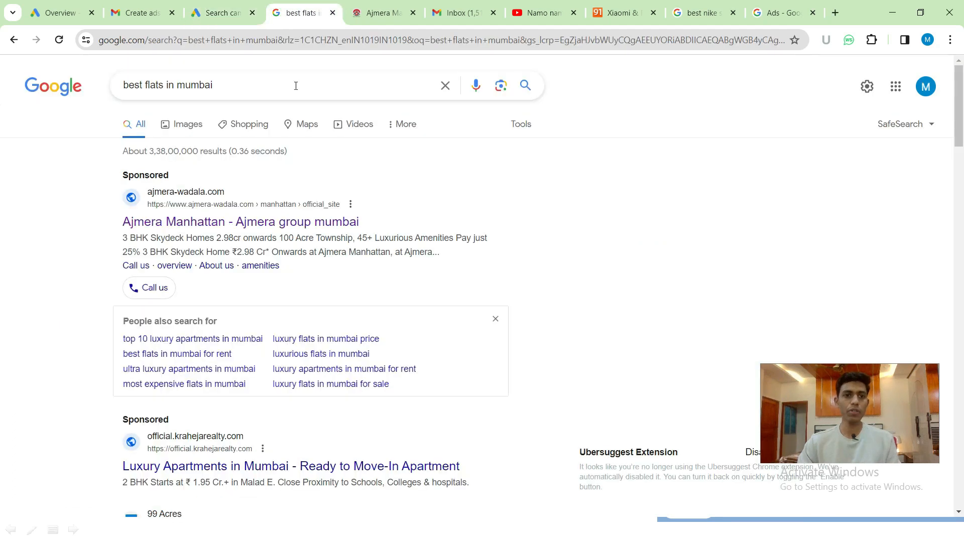
pyautogui.tripleClick(241, 87)
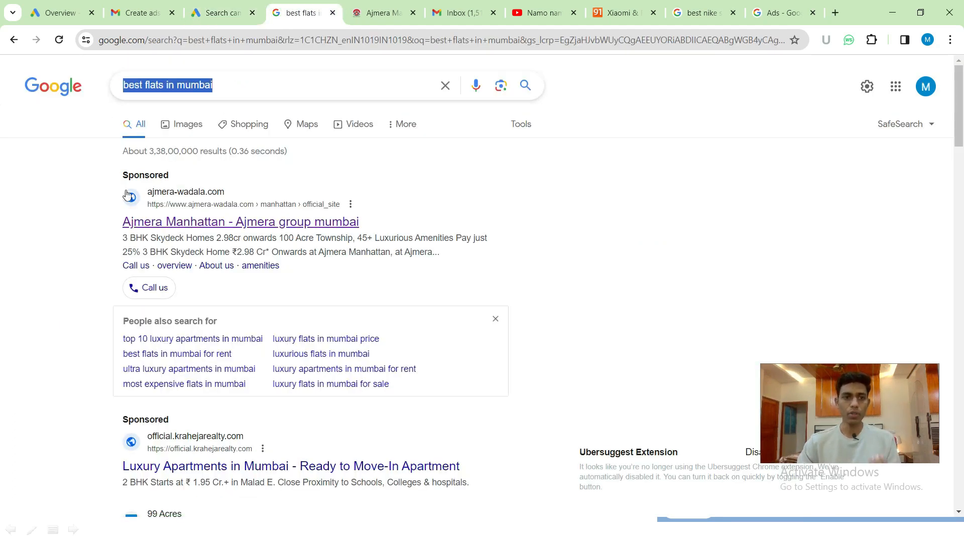
pyautogui.moveTo(118, 177); pyautogui.dragTo(268, 271)
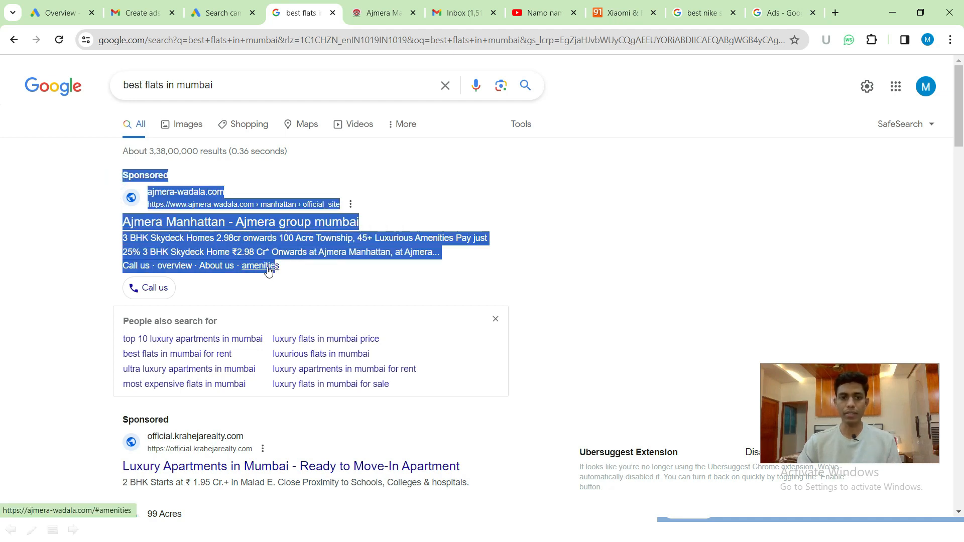
pyautogui.click(39, 220)
pyautogui.click(203, 9)
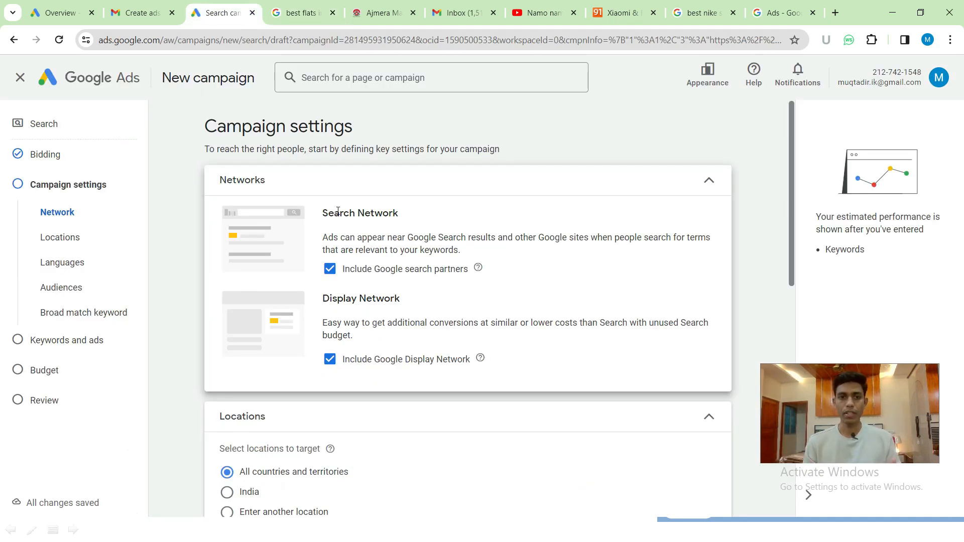
# - Exclude Google search partners from the campaign and revisit the first sponsored listing for "best flats in mumbai"
pyautogui.click(330, 270)
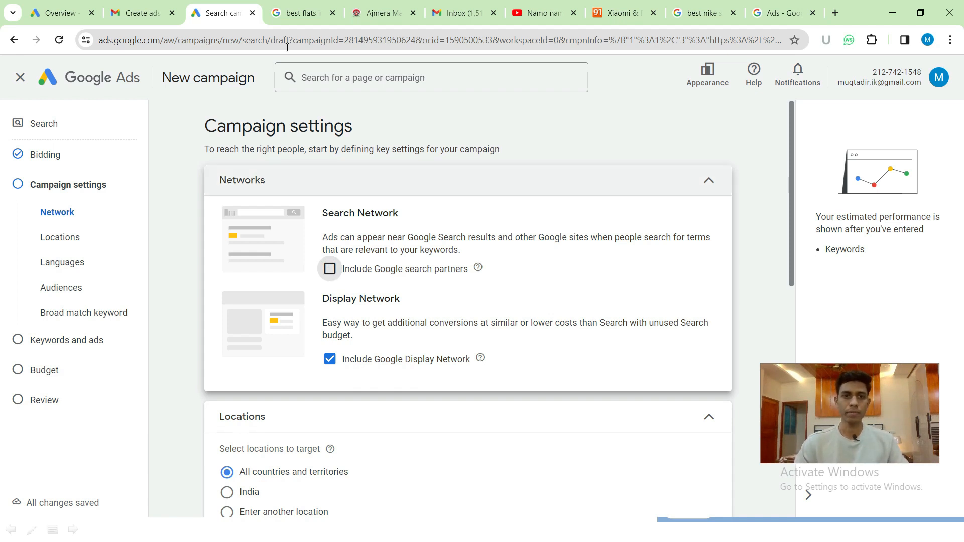
pyautogui.click(301, 13)
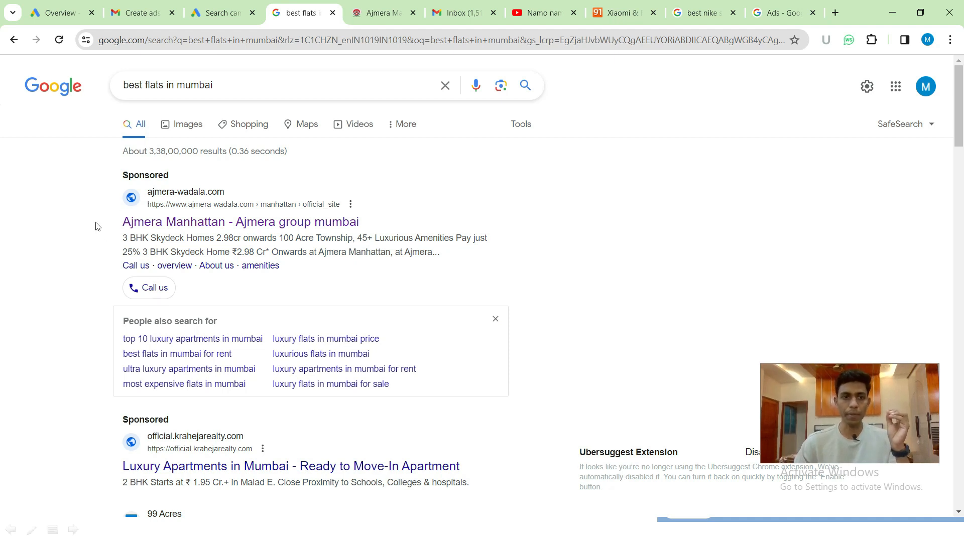
pyautogui.moveTo(110, 173); pyautogui.dragTo(304, 282)
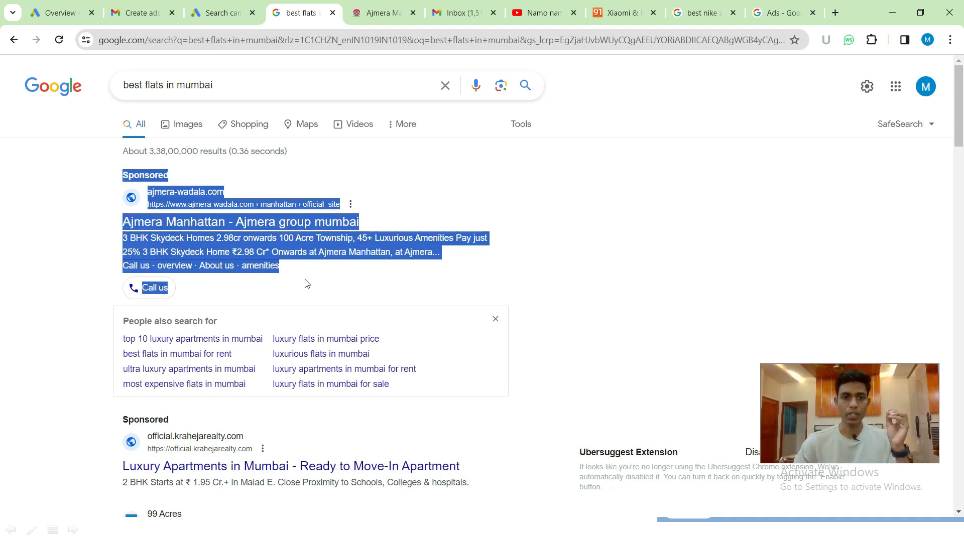
pyautogui.click(59, 221)
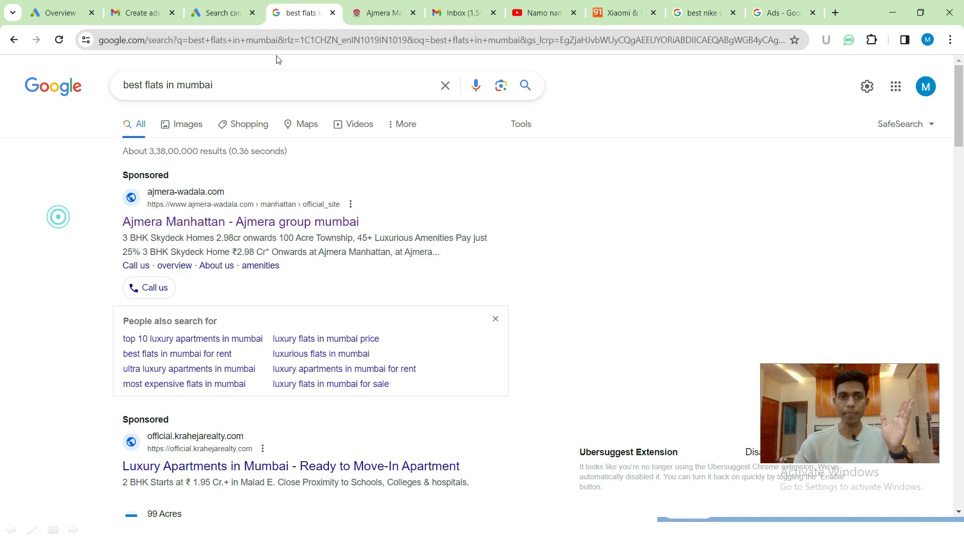
pyautogui.click(224, 11)
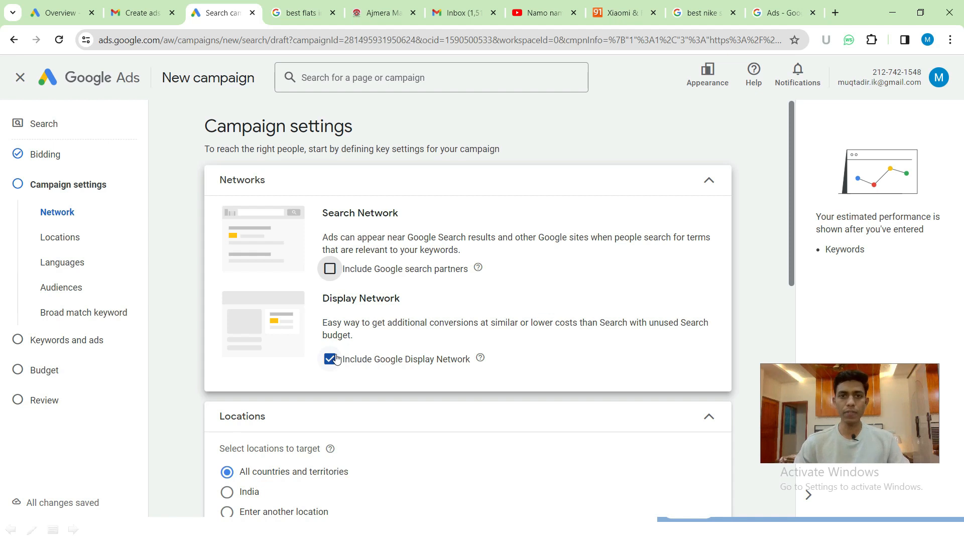
# - Review the banner ads on the 91mobiles Xiaomi page, exclude the Google Display Network from the campaign and collapse the Networks settings
pyautogui.click(622, 12)
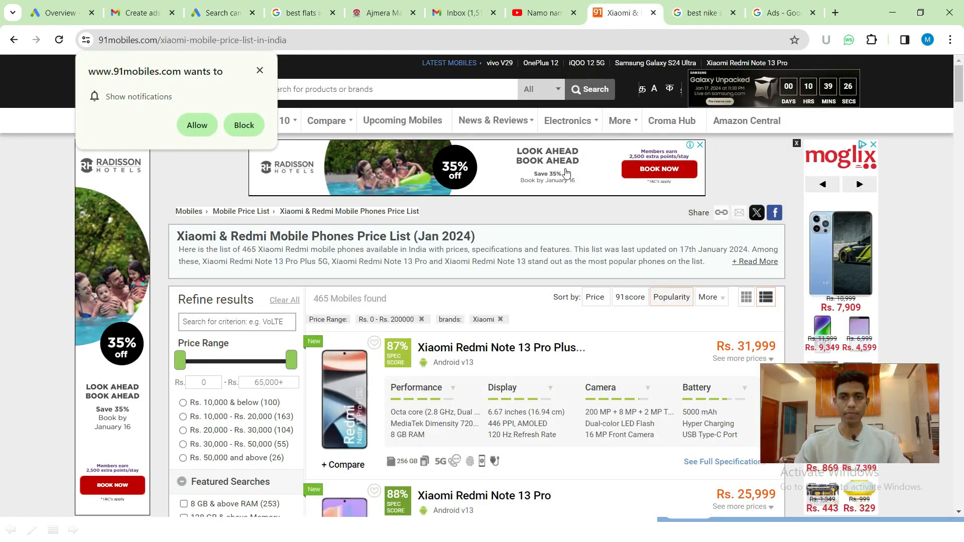
pyautogui.click(260, 71)
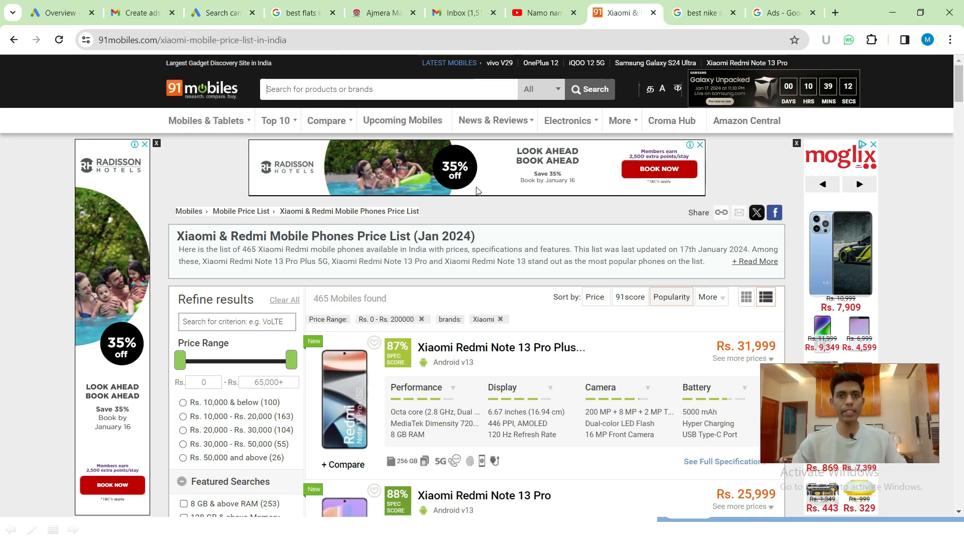
pyautogui.click(216, 12)
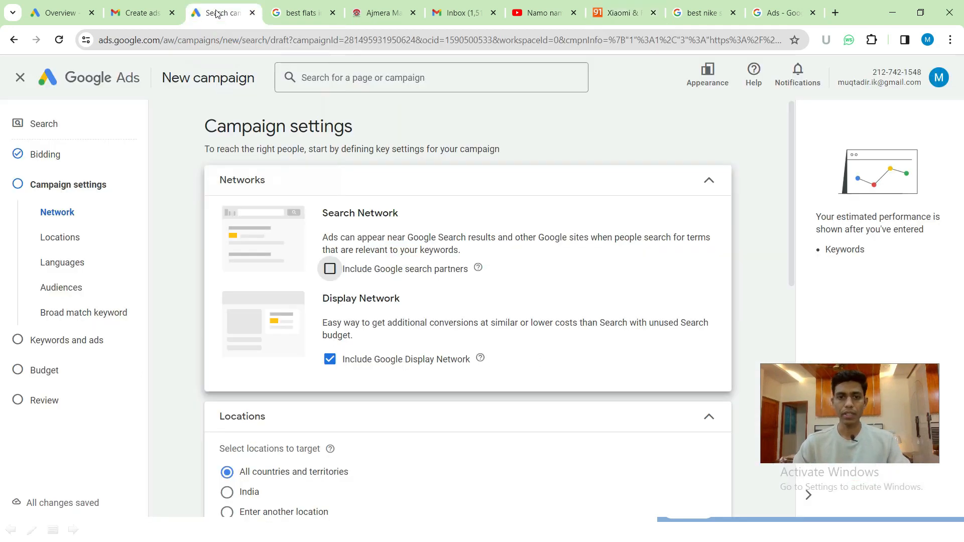
pyautogui.click(330, 359)
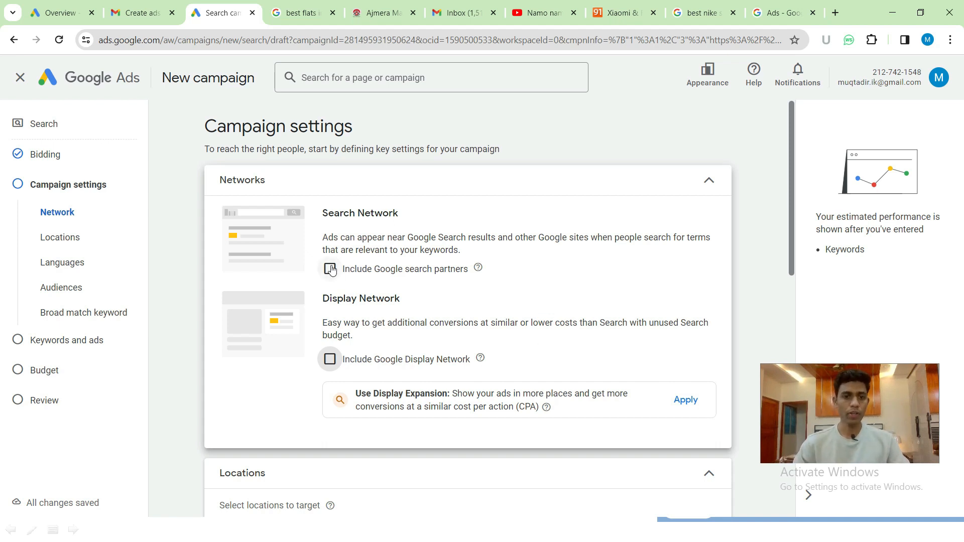
pyautogui.click(575, 183)
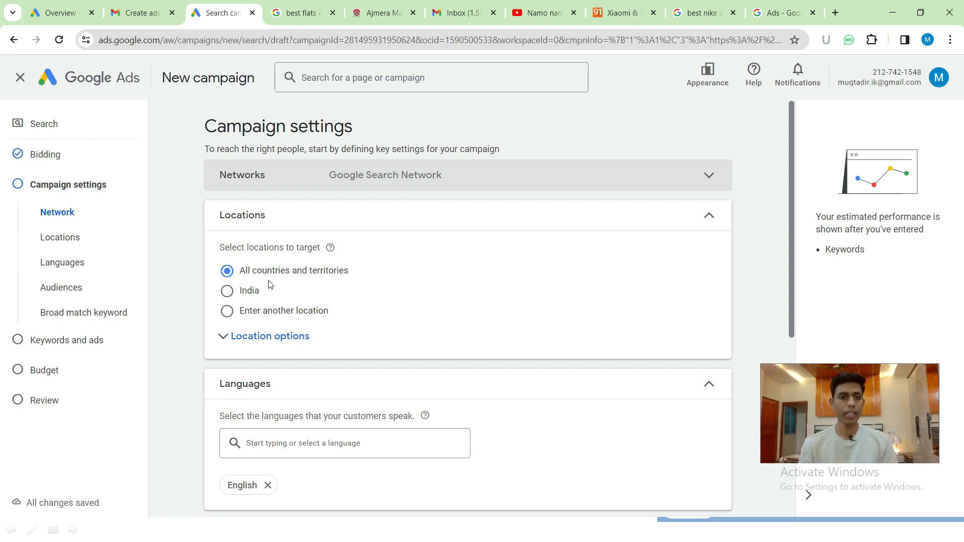
# - Switch location targeting to a custom location and target the city of Mumbai, Maharashtra, India
pyautogui.click(246, 293)
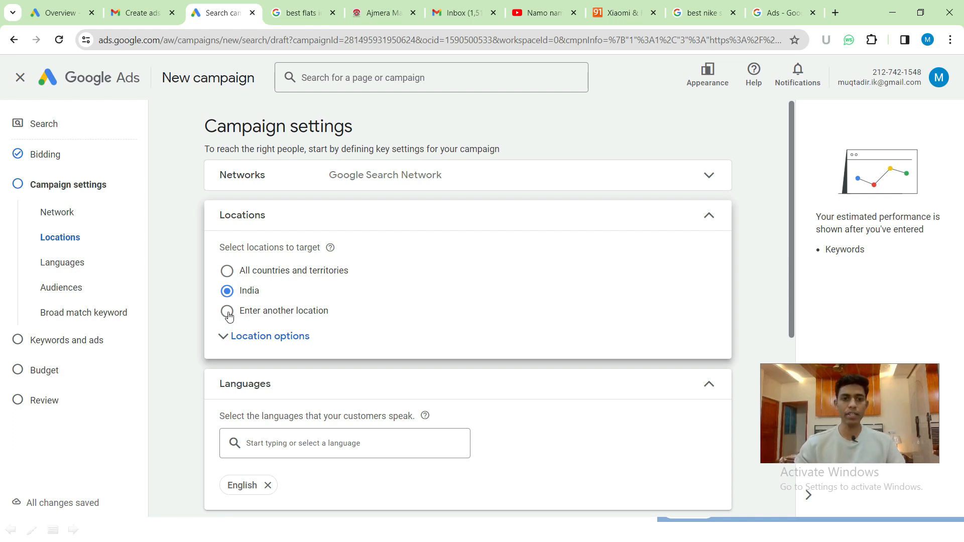
pyautogui.click(228, 313)
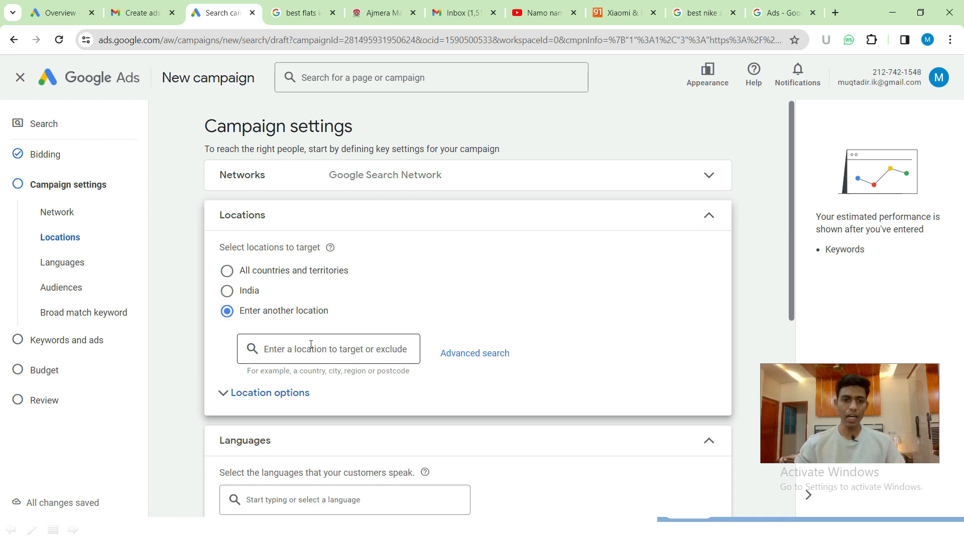
pyautogui.scroll(-1, 310, 347)
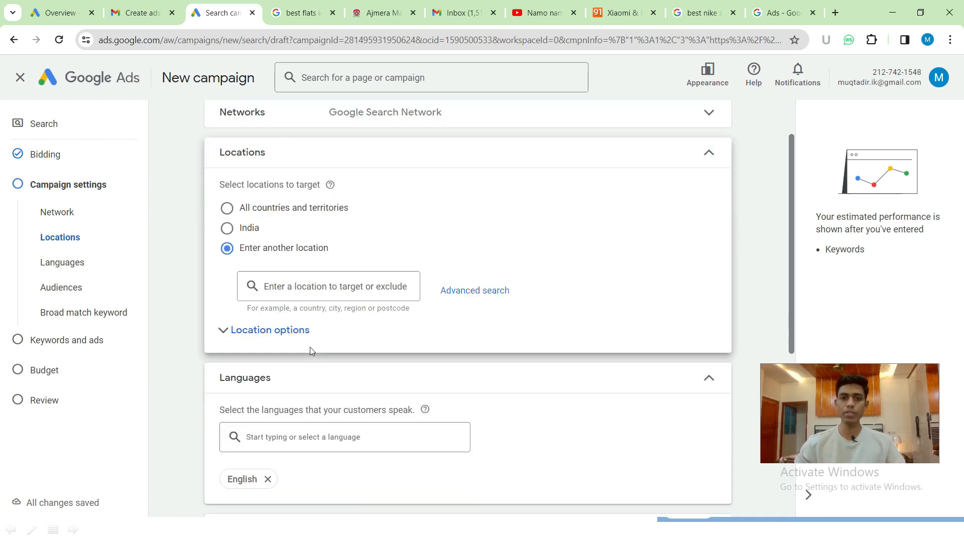
pyautogui.click(298, 287)
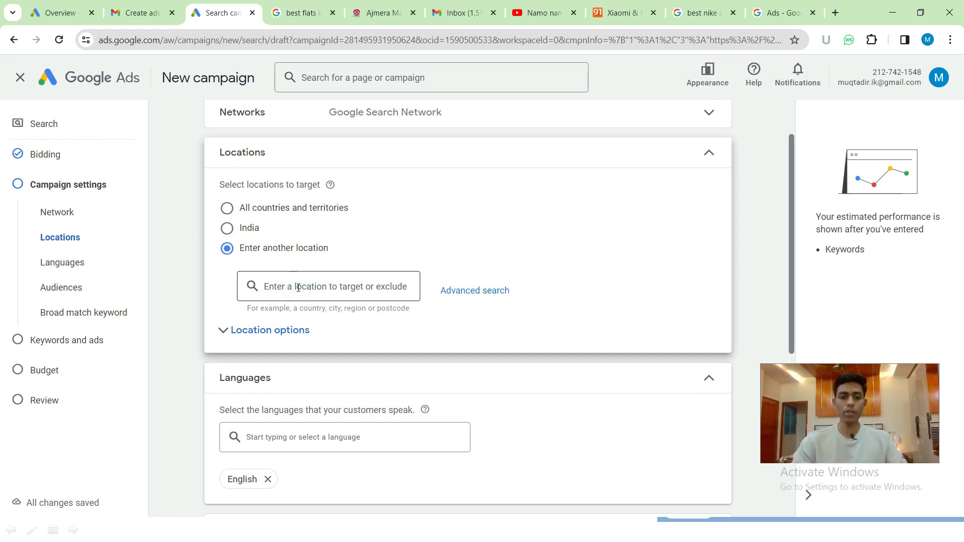
pyautogui.write('mumbai')
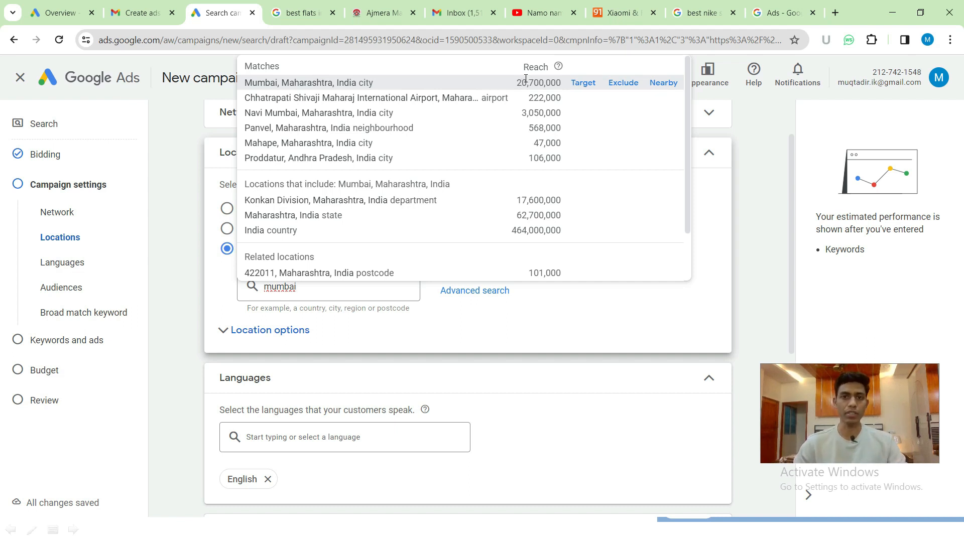
pyautogui.click(580, 83)
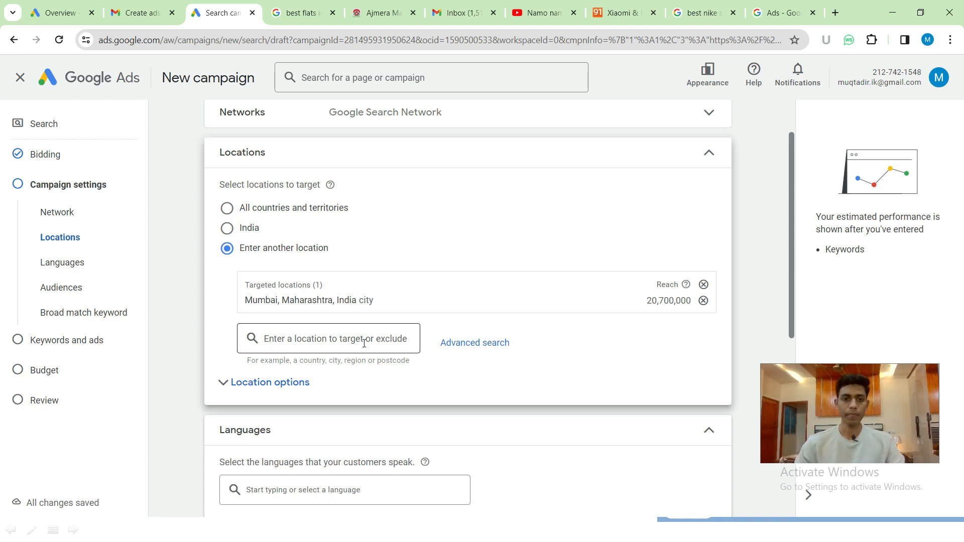
# - Open the advanced location search and add the city of Navi Mumbai, Maharashtra, India as a target
pyautogui.click(493, 347)
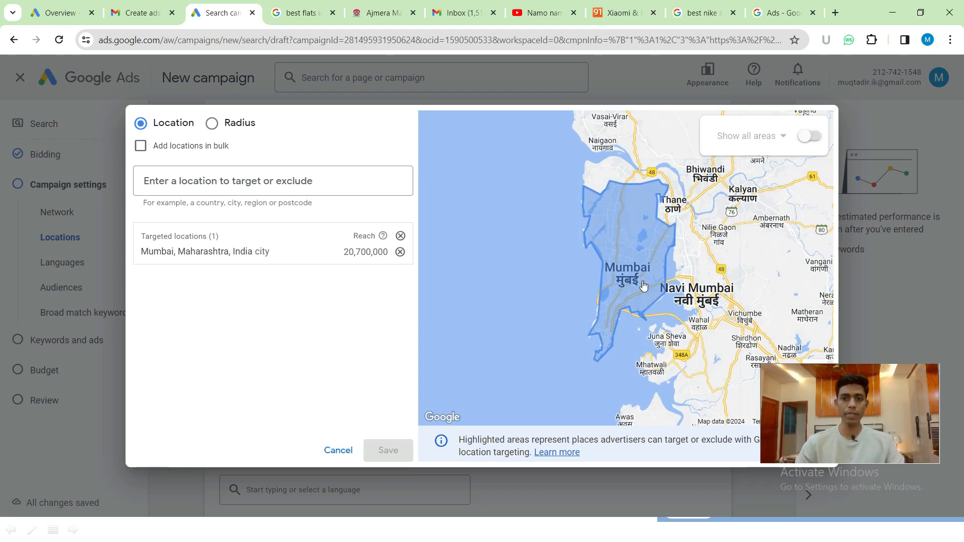
pyautogui.moveTo(644, 285); pyautogui.dragTo(570, 296)
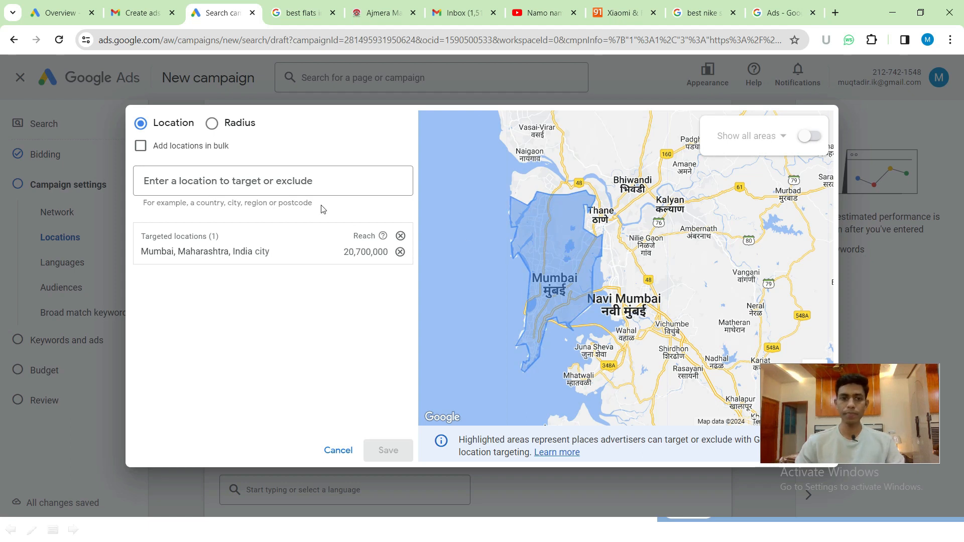
pyautogui.click(232, 182)
pyautogui.write('new mumbai')
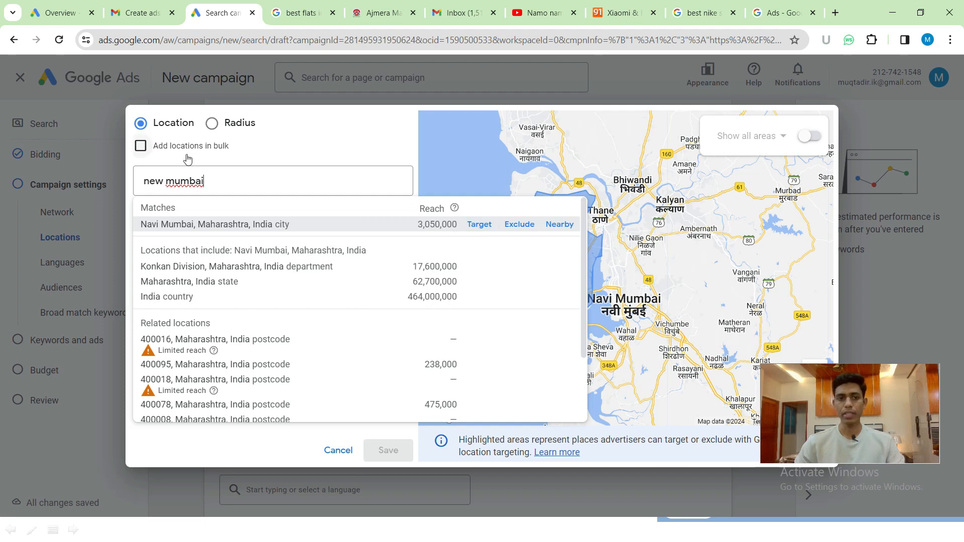
pyautogui.click(467, 226)
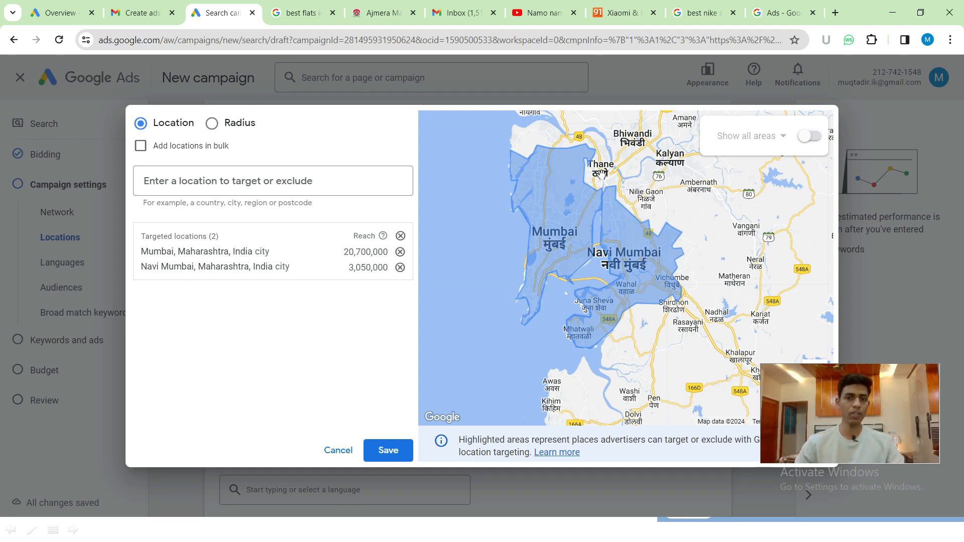
# - Add the city of Thane, Maharashtra, India to the targeted locations
pyautogui.click(318, 185)
pyautogui.write('thane')
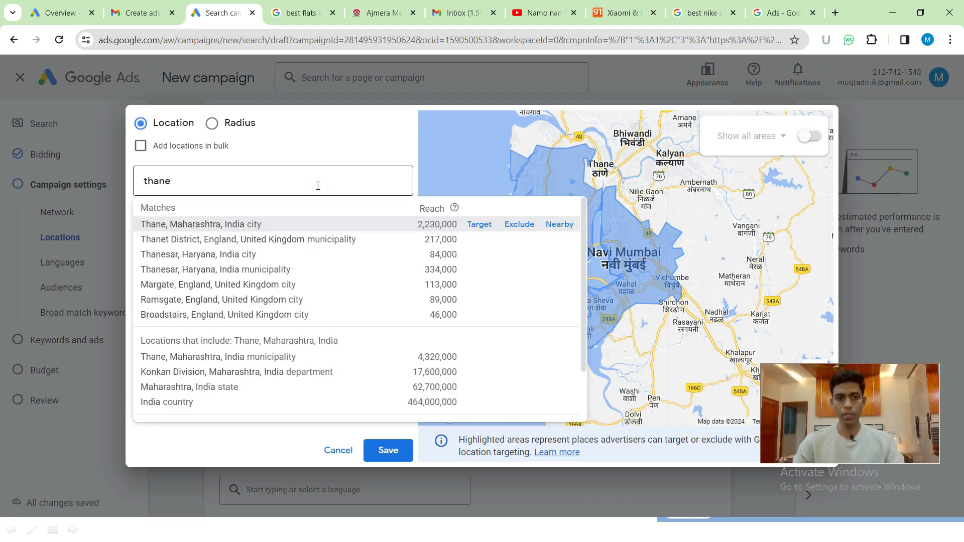
pyautogui.click(479, 226)
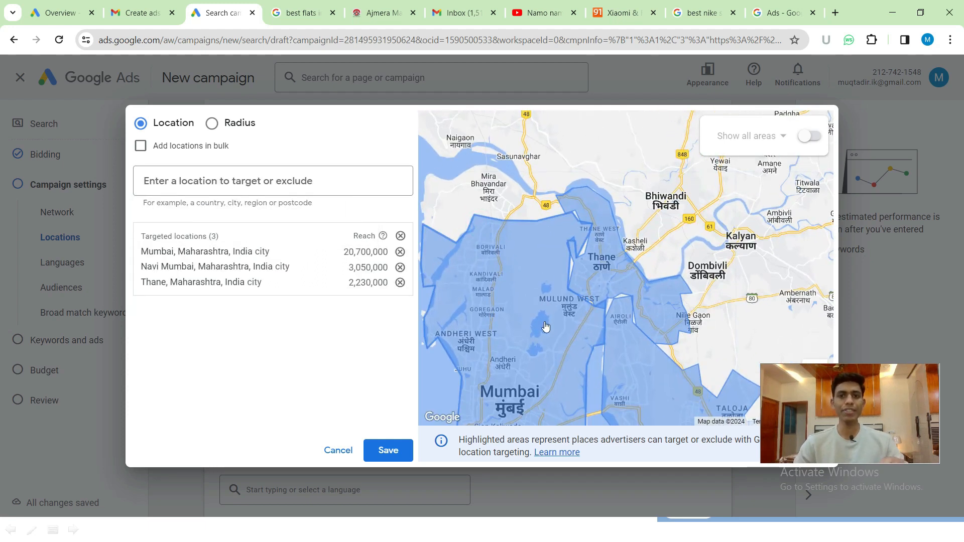
# - Add the city of Kalyan, Maharashtra, India to the targeted locations
pyautogui.moveTo(544, 328); pyautogui.dragTo(553, 267)
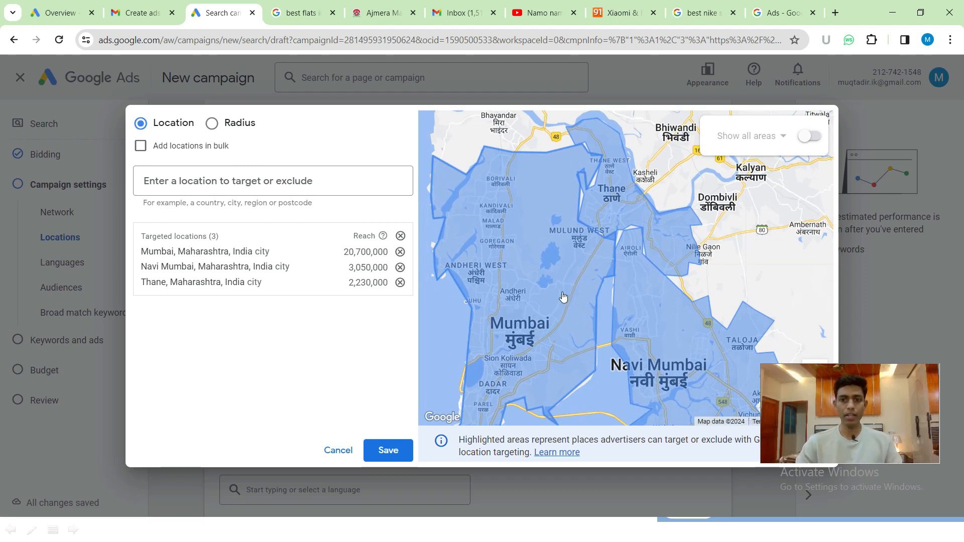
pyautogui.moveTo(563, 297); pyautogui.dragTo(554, 246)
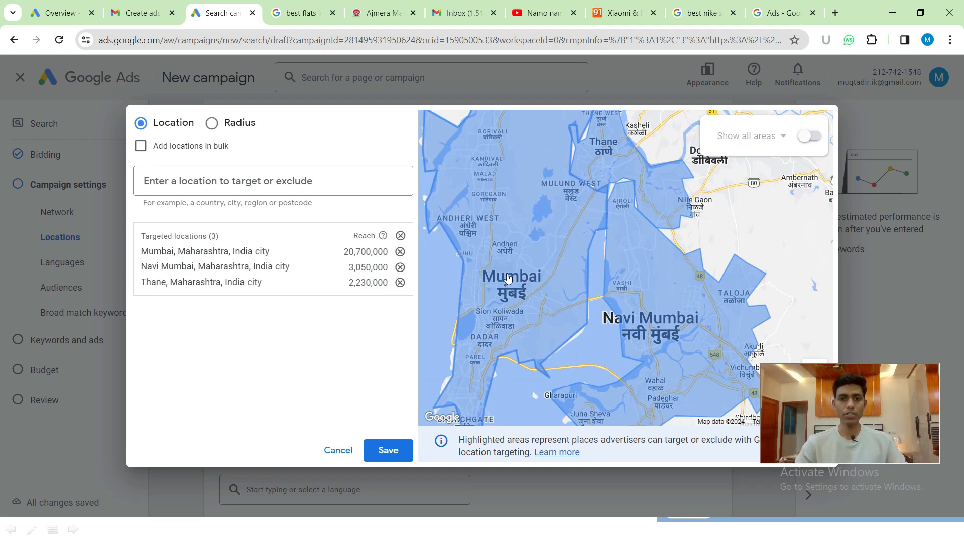
pyautogui.scroll(2, 508, 279)
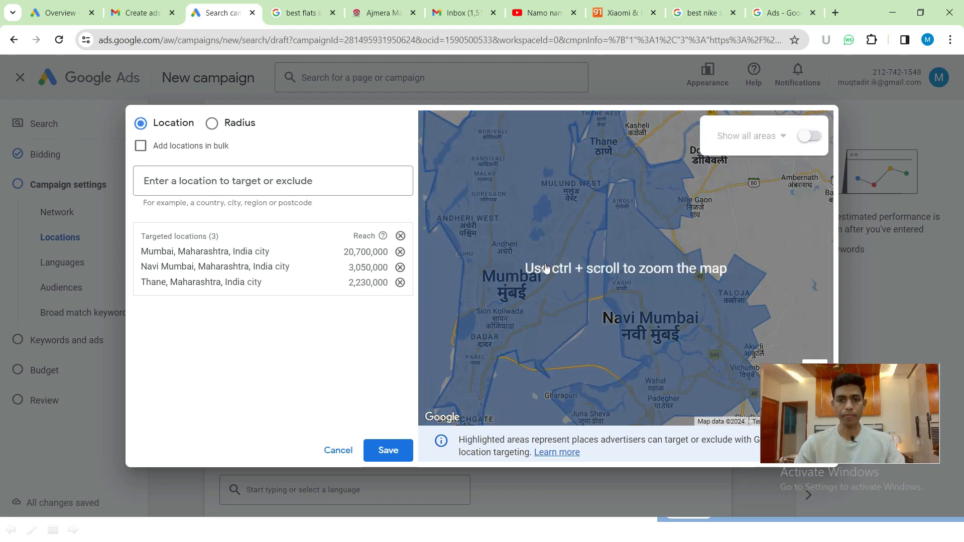
pyautogui.keyDown('ctrl'); pyautogui.scroll(-1, 537, 268); pyautogui.keyUp('ctrl')
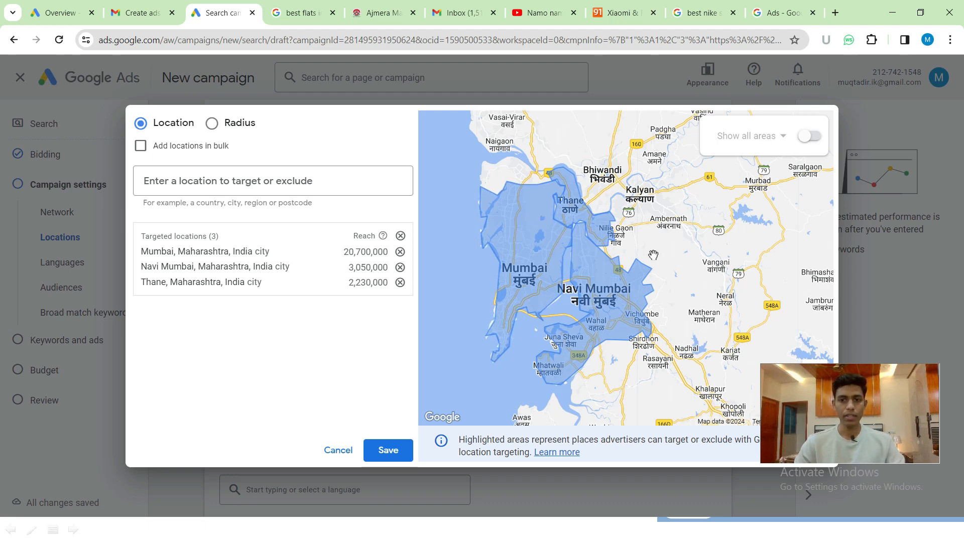
pyautogui.moveTo(664, 376); pyautogui.dragTo(653, 338)
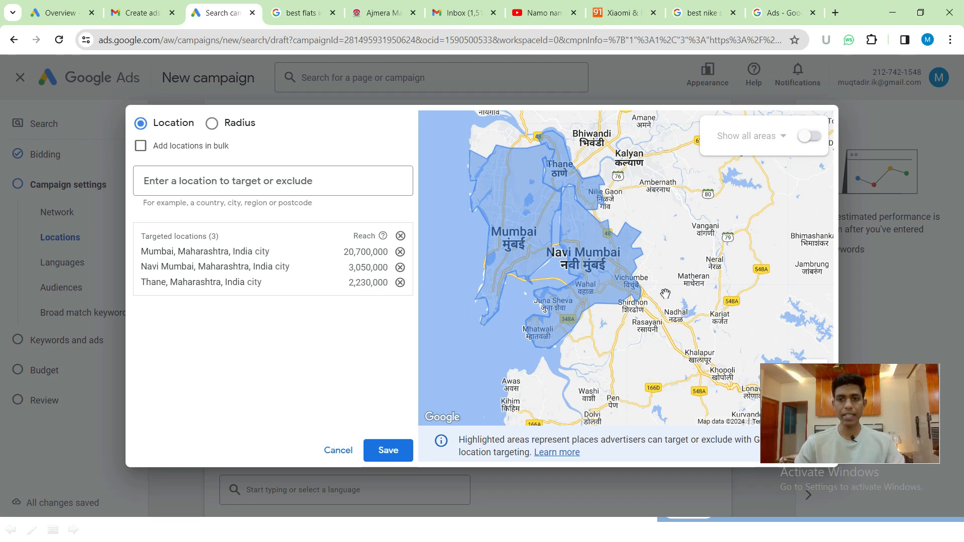
pyautogui.moveTo(650, 319); pyautogui.dragTo(588, 359)
pyautogui.scroll(-1, 615, 297)
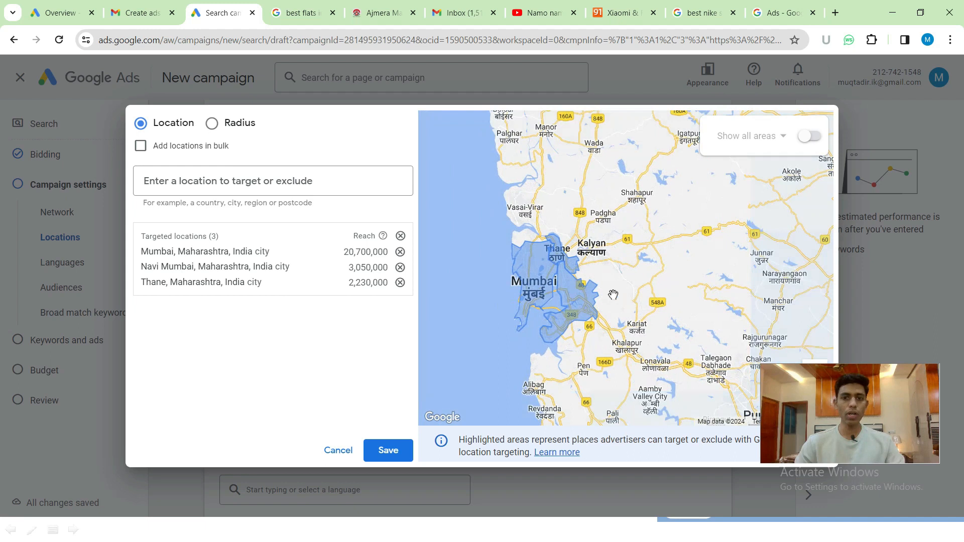
pyautogui.click(277, 179)
pyautogui.write('kal')
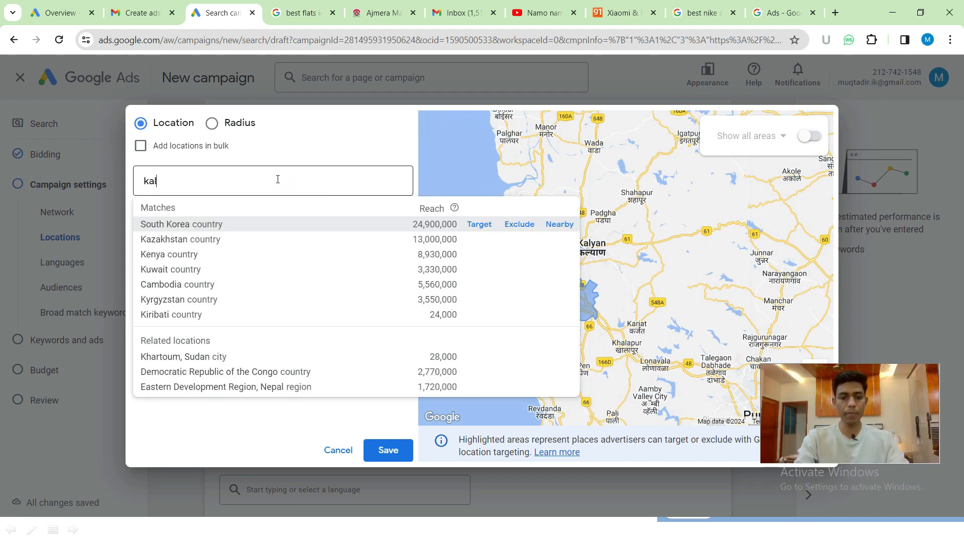
pyautogui.write('yan')
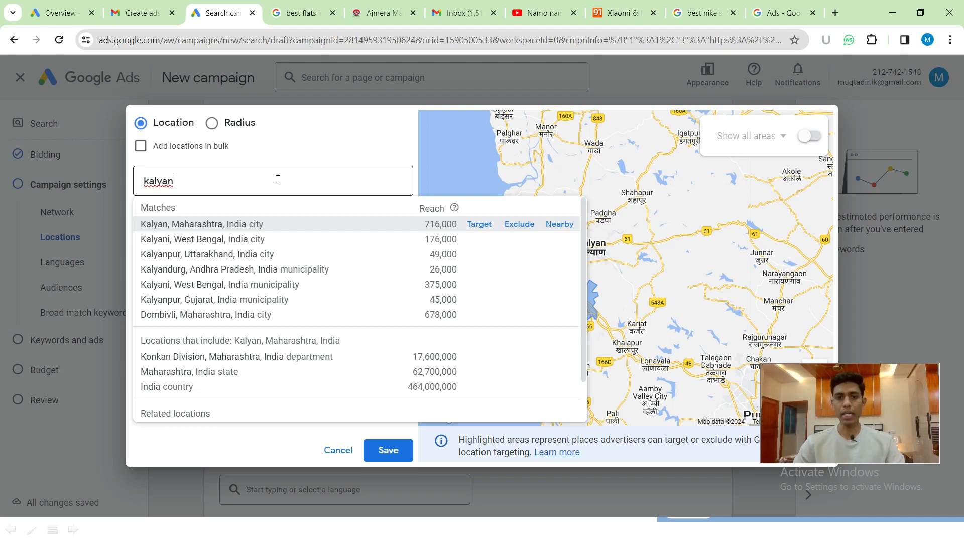
pyautogui.click(479, 224)
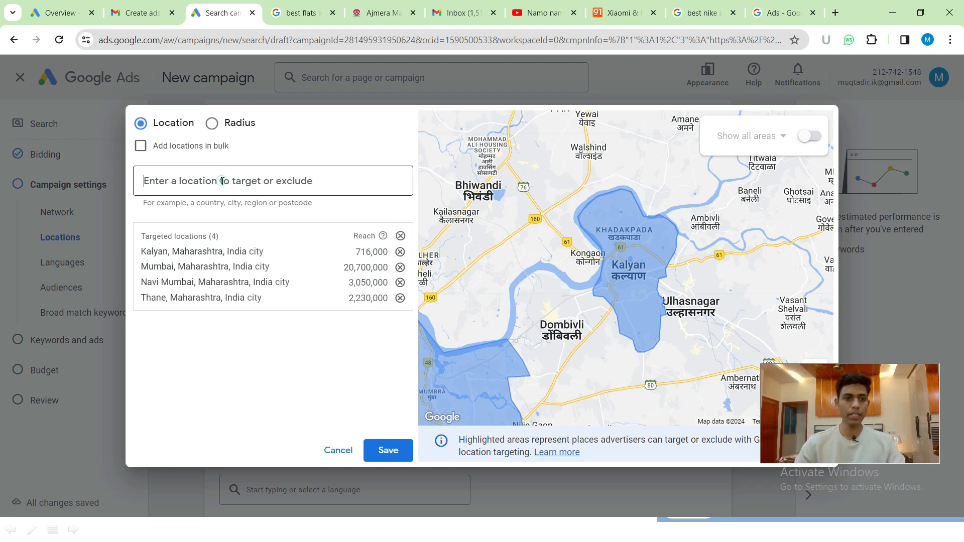
# - Add the city of Dombivli, Maharashtra, India as a target and check the combined coverage on the map
pyautogui.write('dombivali')
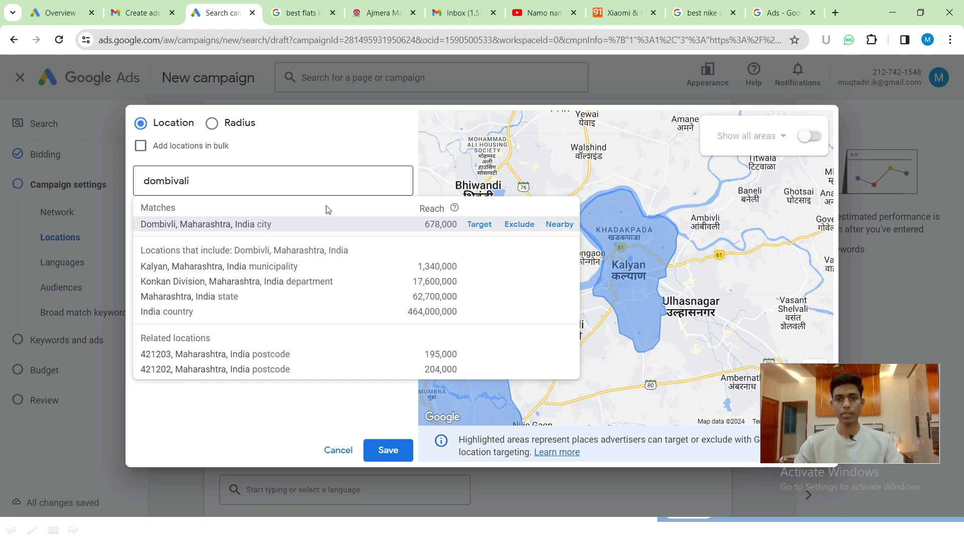
pyautogui.click(479, 224)
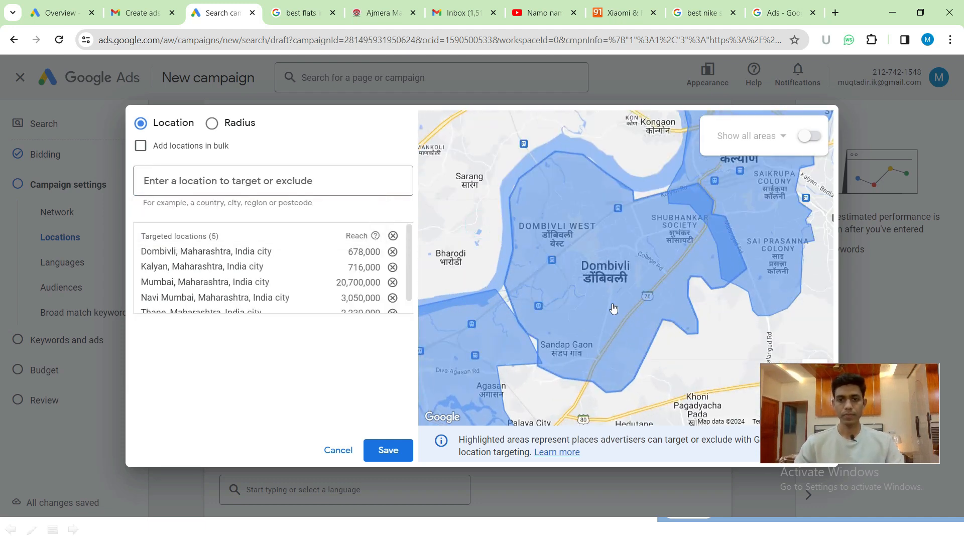
pyautogui.scroll(-2, 611, 307)
pyautogui.keyDown('ctrl'); pyautogui.scroll(-3, 603, 286); pyautogui.keyUp('ctrl')
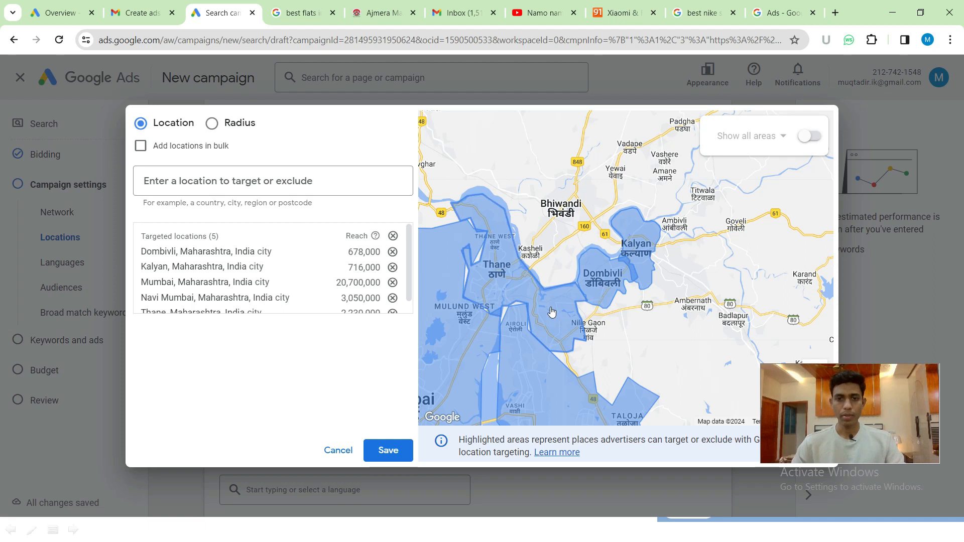
pyautogui.scroll(-2, 552, 309)
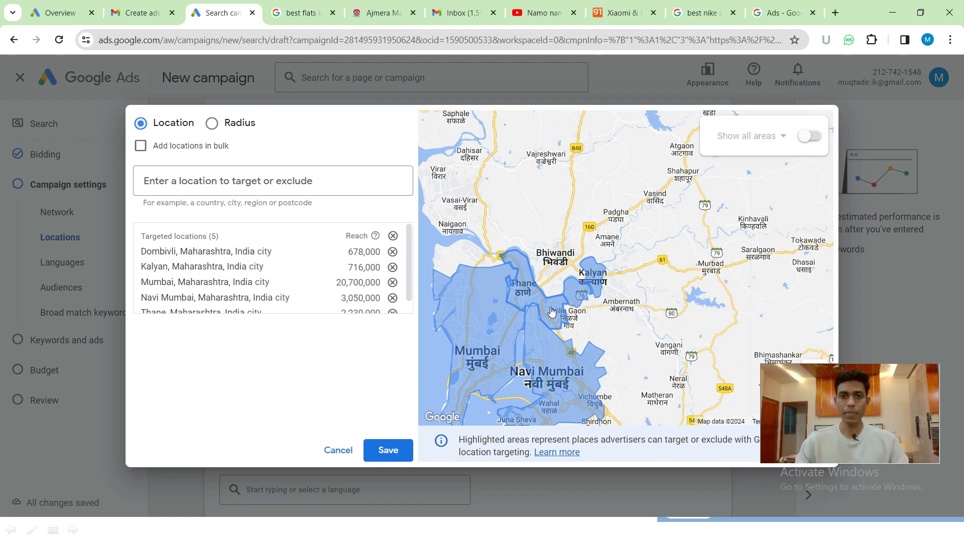
pyautogui.scroll(-2, 584, 289)
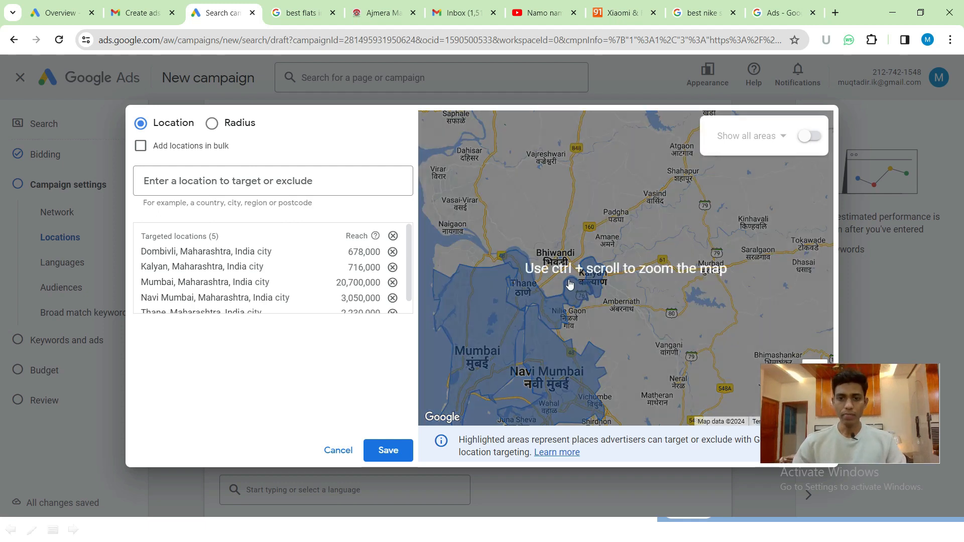
pyautogui.scroll(-1, 569, 285)
pyautogui.moveTo(603, 301); pyautogui.dragTo(605, 246)
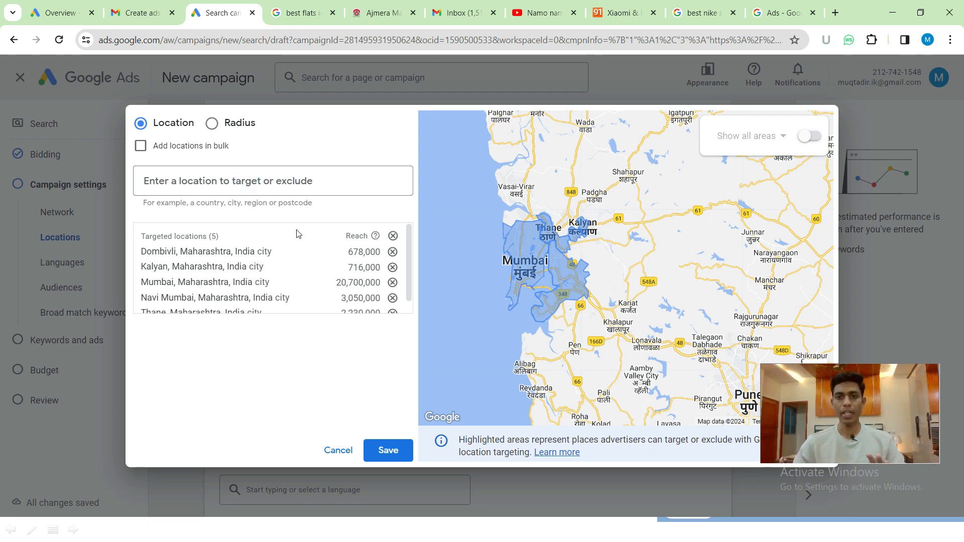
# - Add the postcode 440007, Maharashtra, India to the targeted locations
pyautogui.click(275, 183)
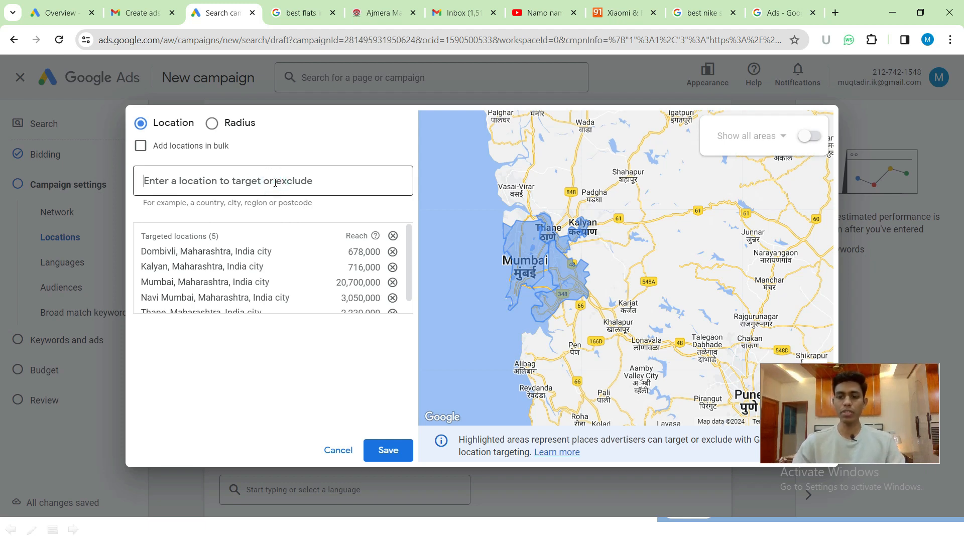
pyautogui.write('44')
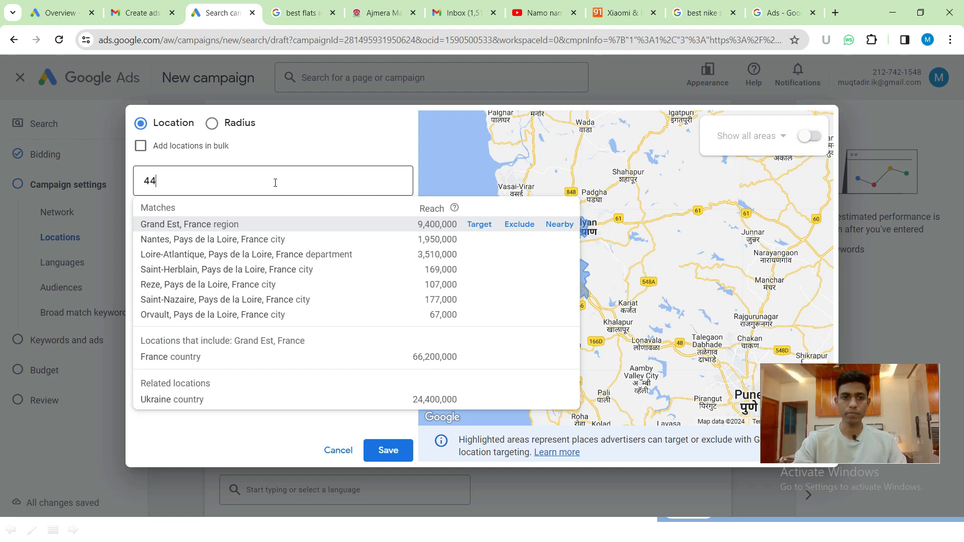
pyautogui.write('0007')
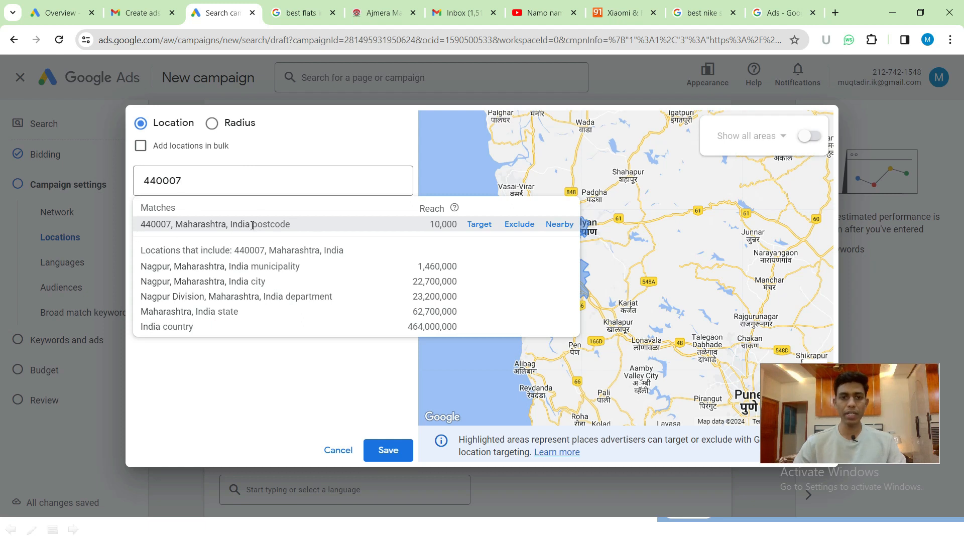
pyautogui.click(481, 225)
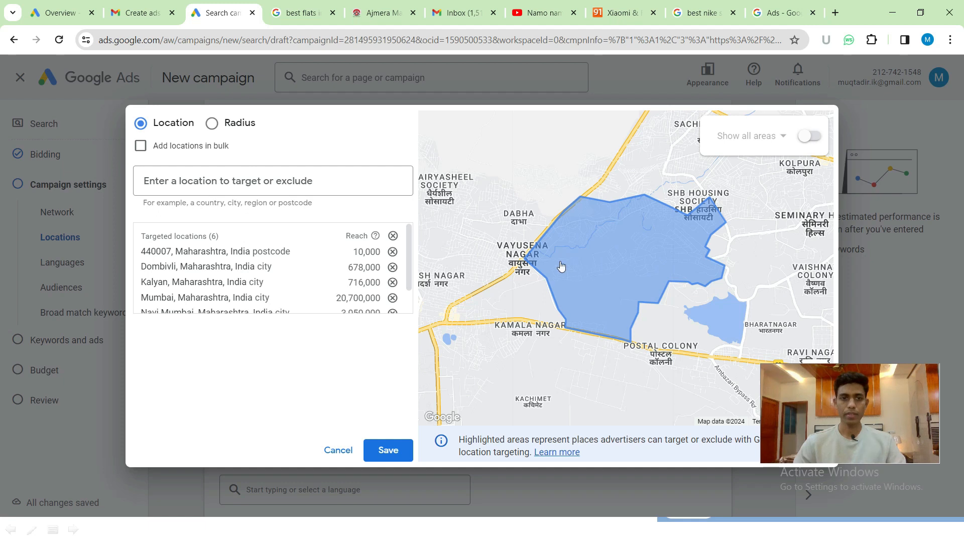
# - Switch the location targeting to radius mode and set the radius to 5 miles
pyautogui.click(211, 126)
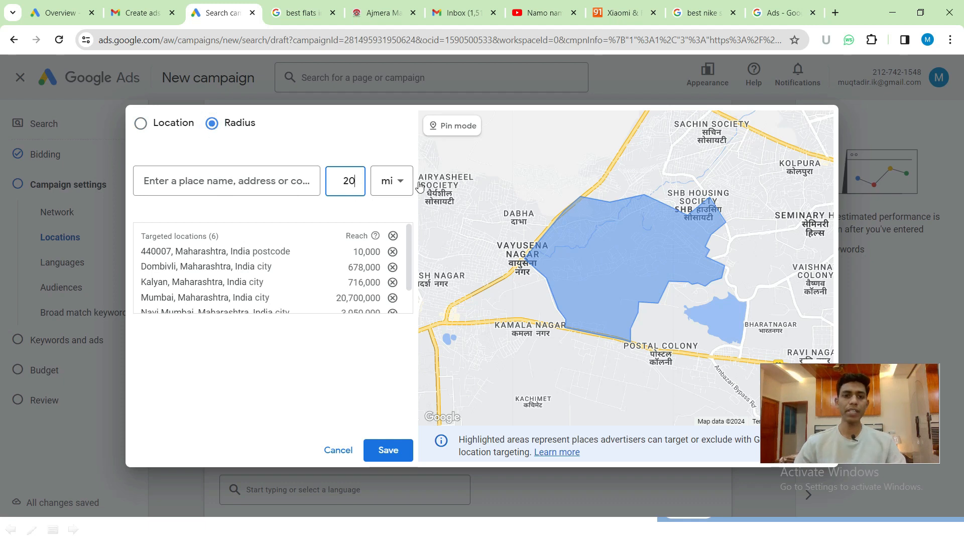
pyautogui.click(404, 186)
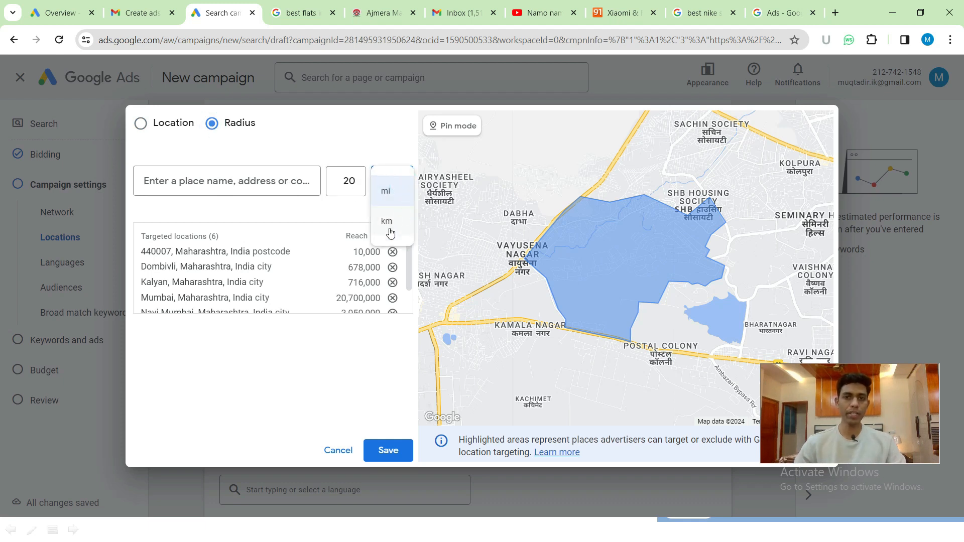
pyautogui.click(333, 145)
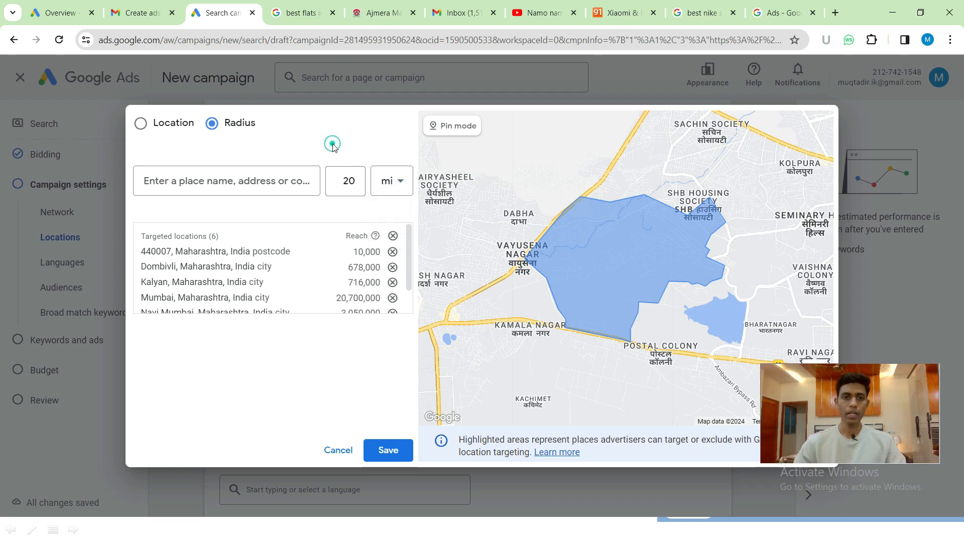
pyautogui.click(166, 178)
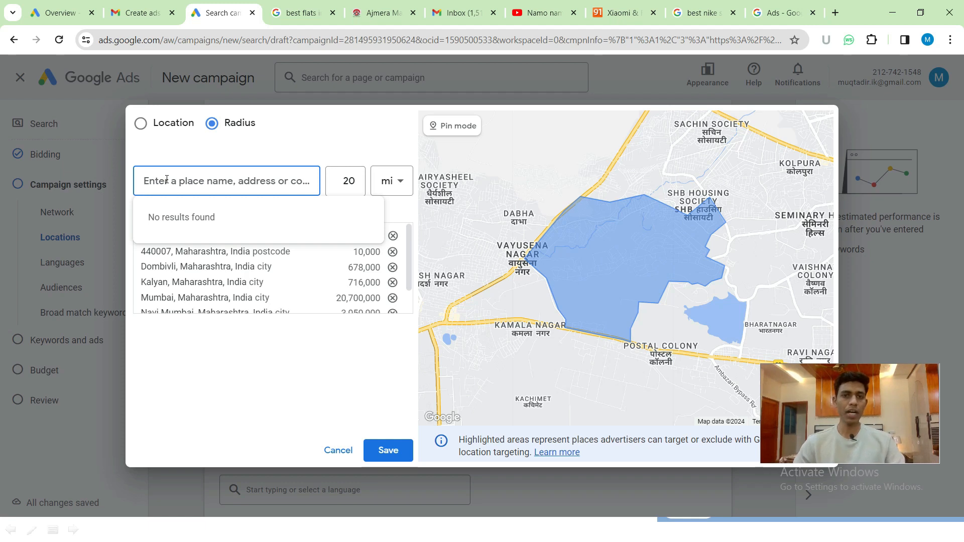
pyautogui.click(242, 160)
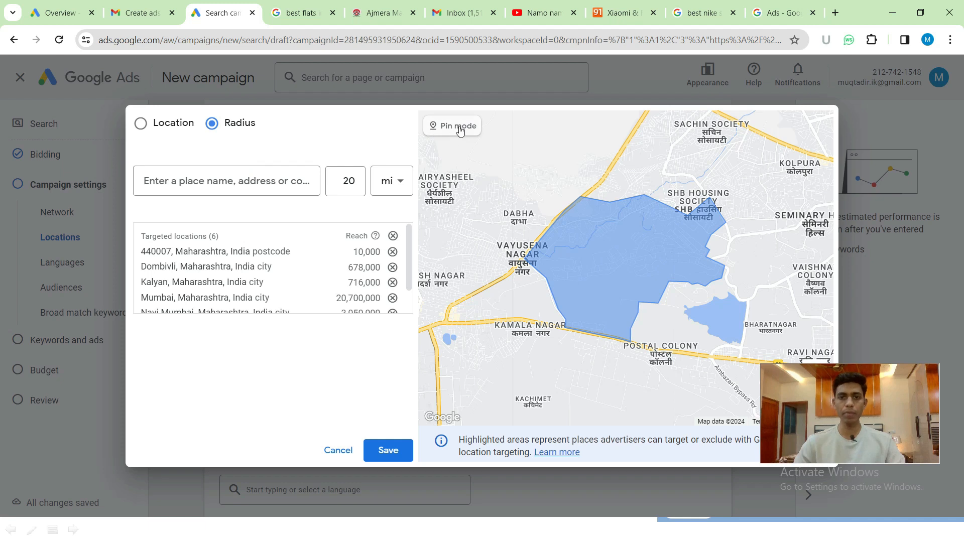
pyautogui.moveTo(531, 303); pyautogui.dragTo(565, 173)
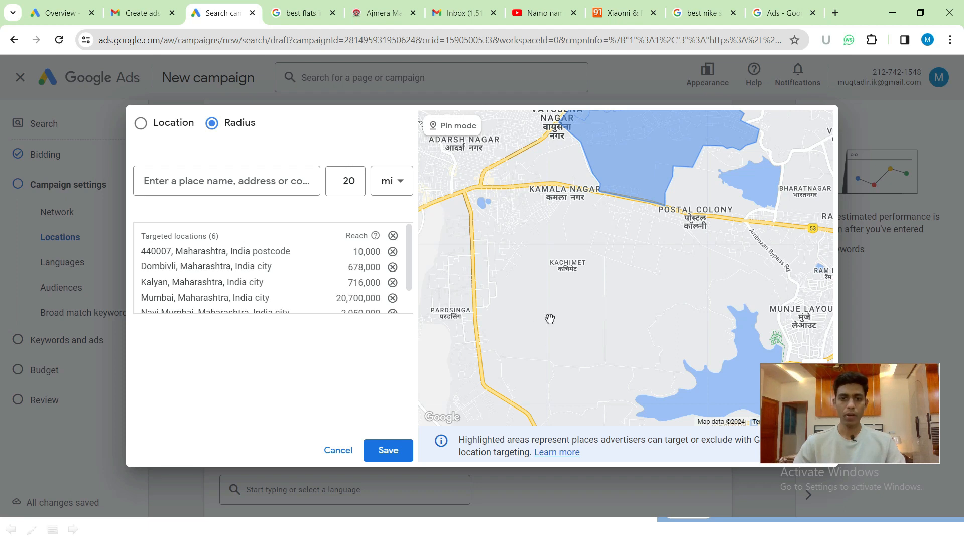
pyautogui.moveTo(343, 184); pyautogui.dragTo(362, 184)
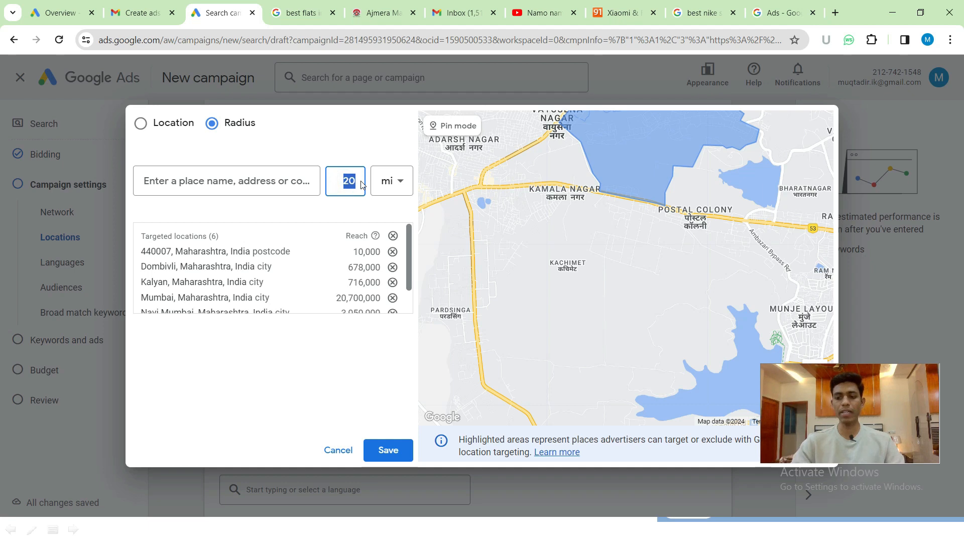
pyautogui.write('5')
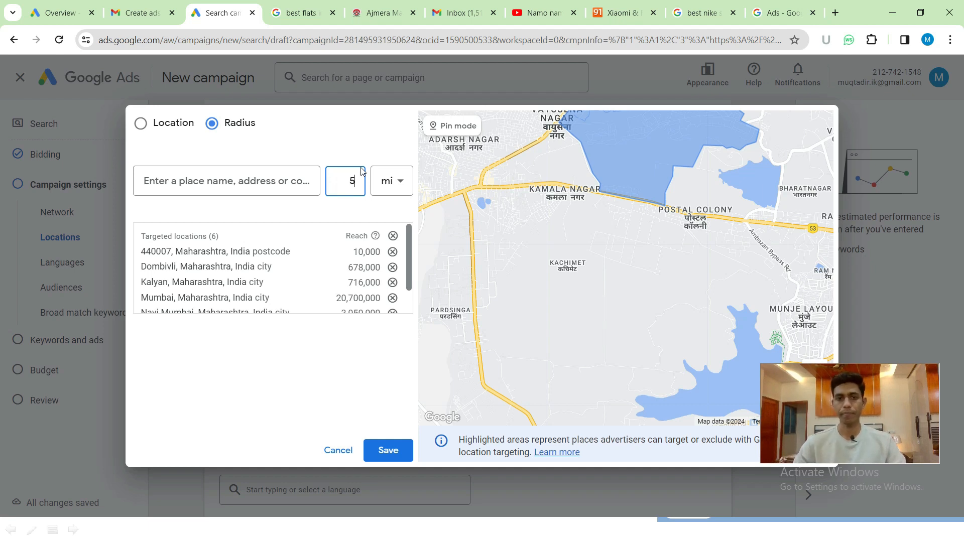
pyautogui.click(359, 158)
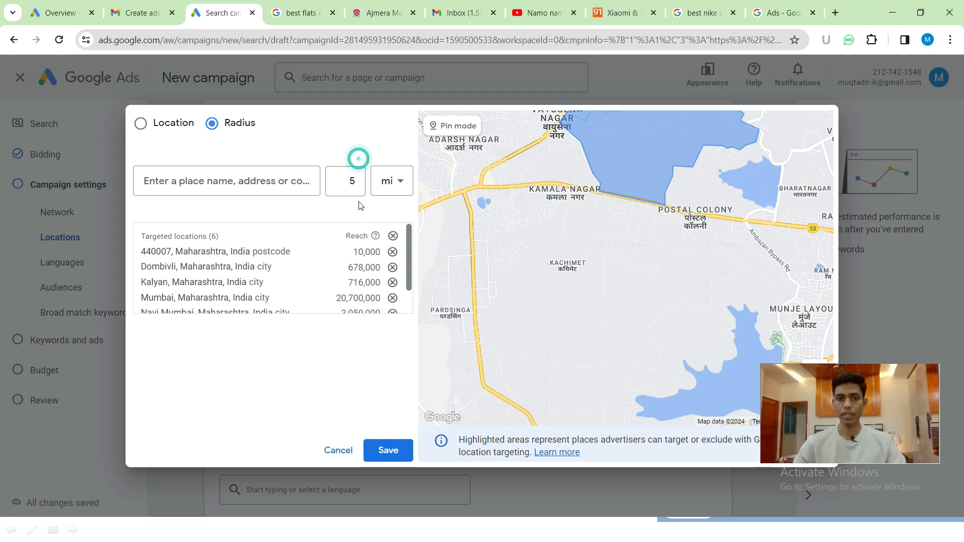
# - Drop a pin on the map south of Kachimet and target the 5-mile radius around it
pyautogui.click(462, 128)
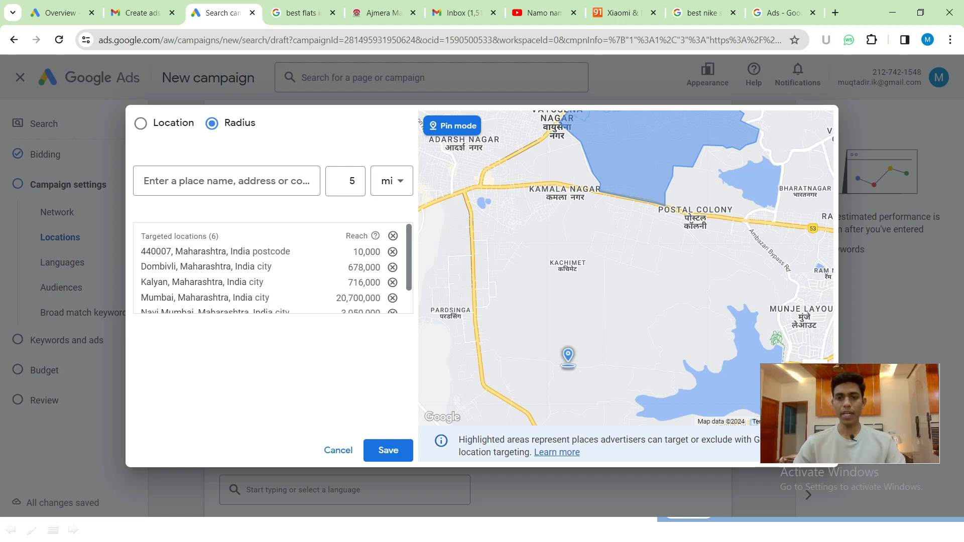
pyautogui.click(567, 365)
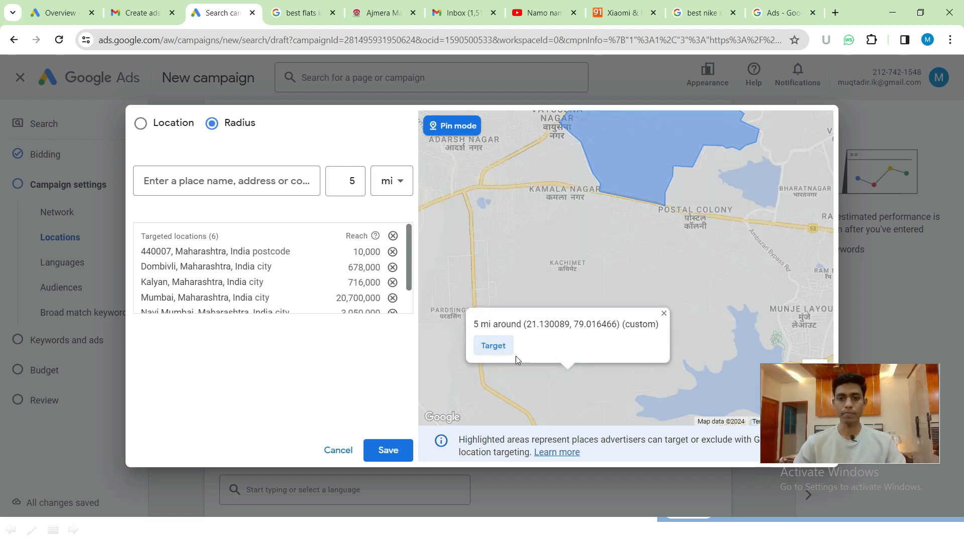
pyautogui.click(494, 345)
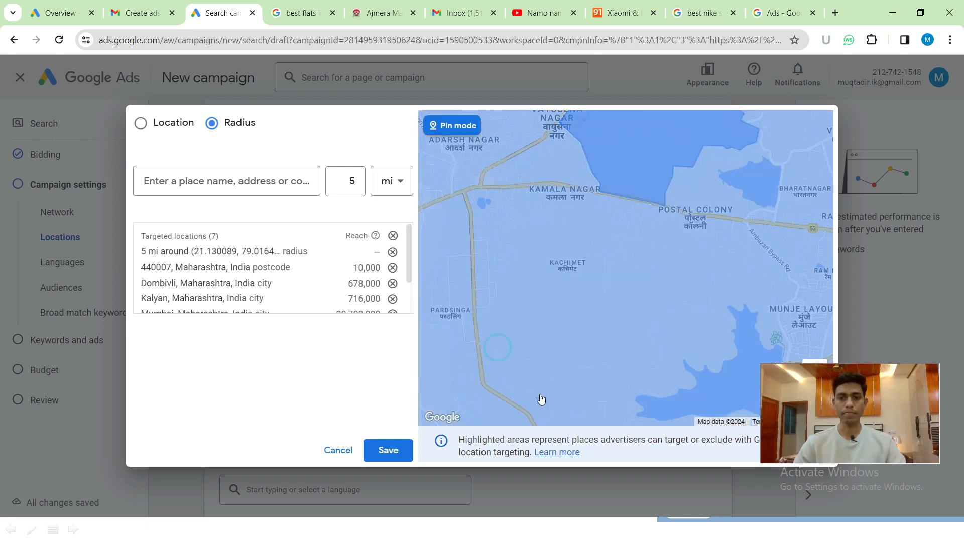
# - Check the radius area around Nagpur on the map and remove the postcode 440007 from the targeted locations
pyautogui.scroll(-3, 556, 331)
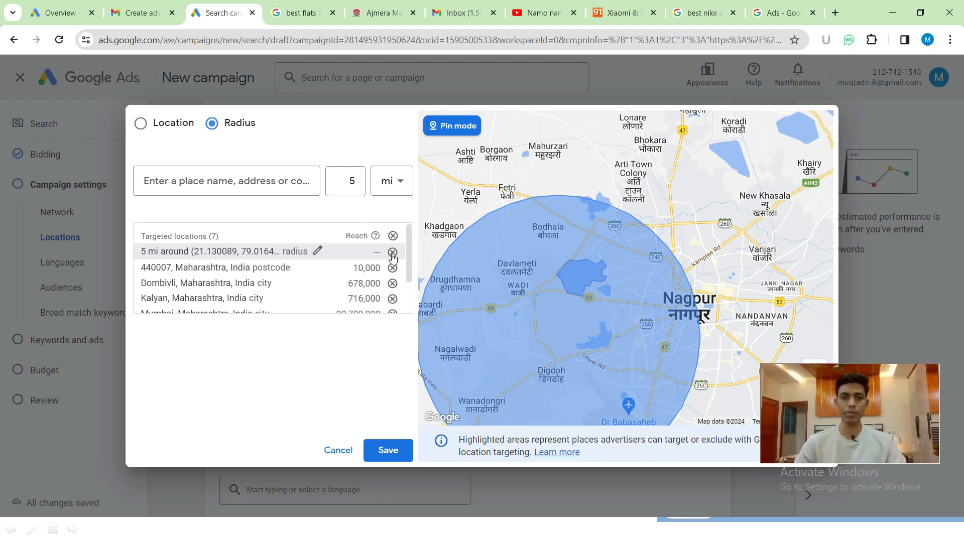
pyautogui.scroll(-2, 322, 274)
pyautogui.scroll(2, 318, 294)
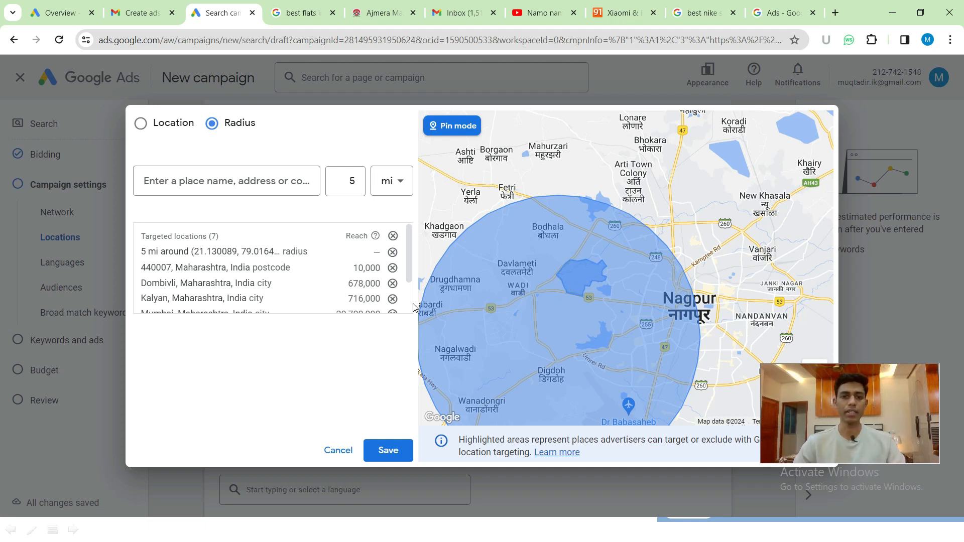
pyautogui.click(393, 268)
# - Search for a place to centre the 5-mile radius on, trying the postcode 440007 and the place name bodhala
pyautogui.click(248, 177)
pyautogui.write('440007')
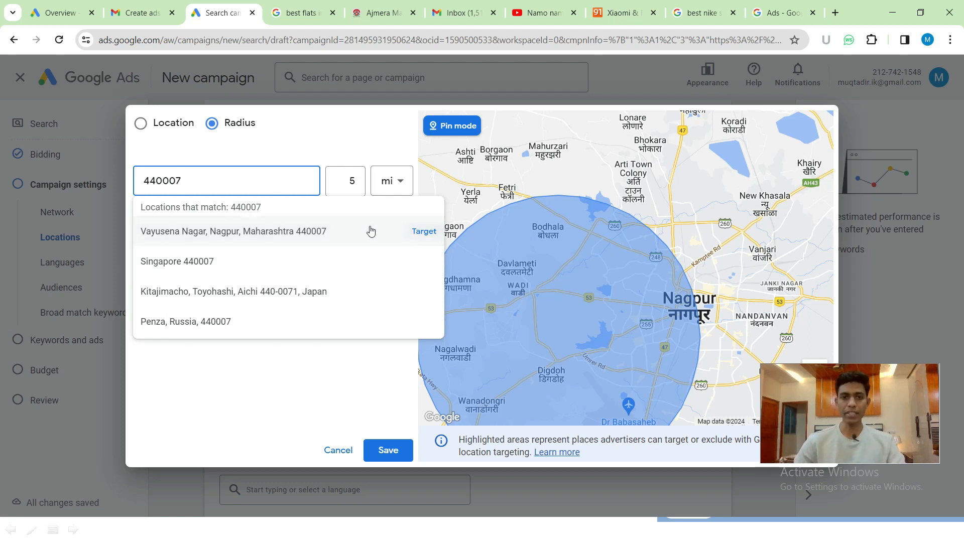
pyautogui.click(282, 157)
pyautogui.click(269, 185)
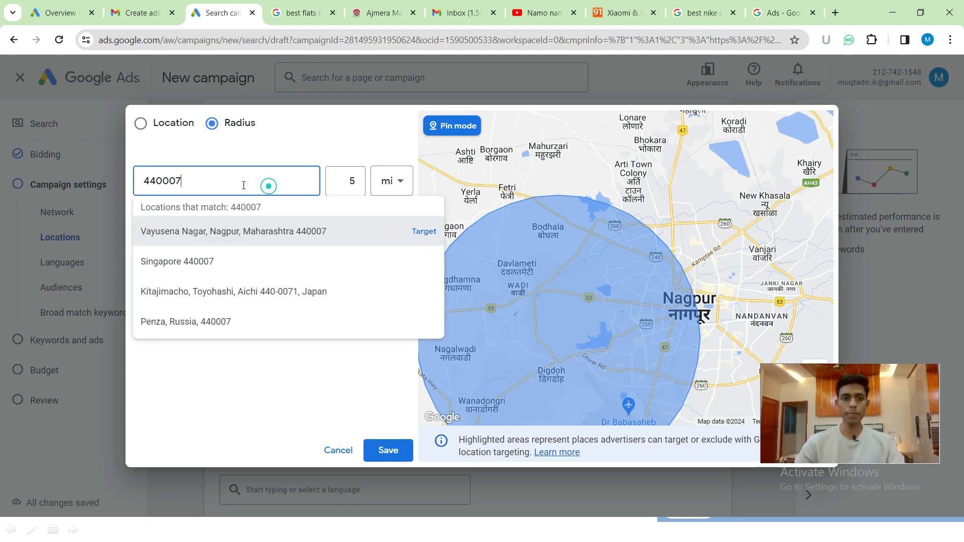
pyautogui.doubleClick(269, 185)
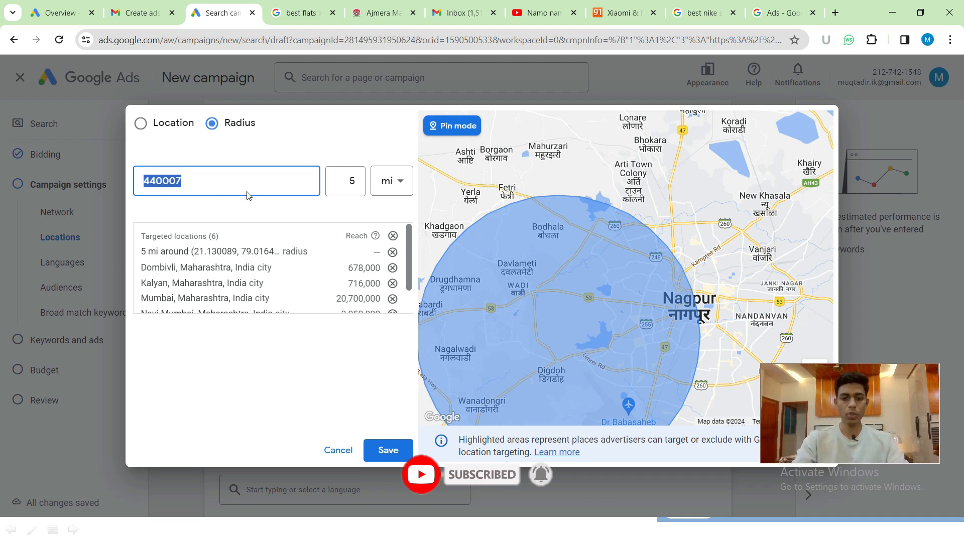
pyautogui.write('bodhala')
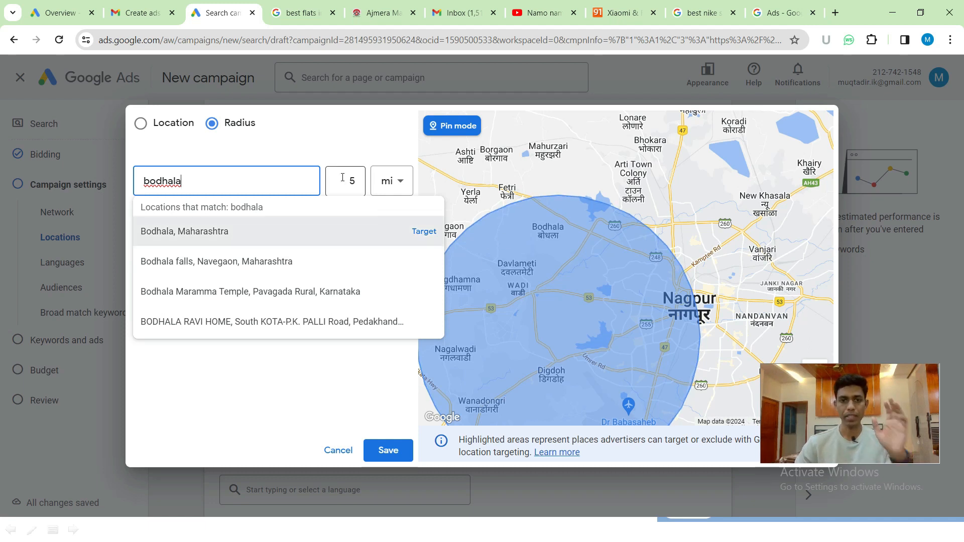
pyautogui.click(331, 153)
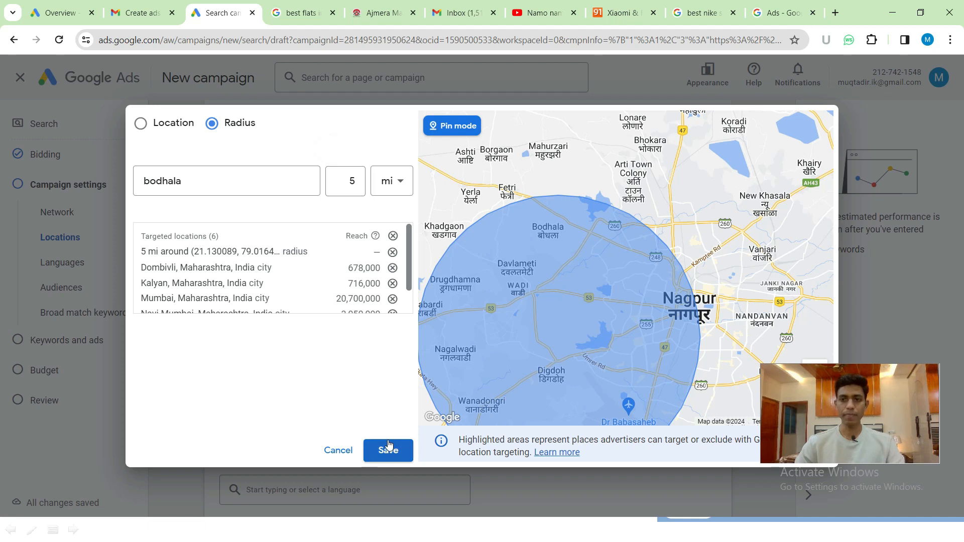
# - Turn off pin mode and examine the targeted area around Mumbai on the map
pyautogui.scroll(-2, 551, 260)
pyautogui.scroll(-4, 541, 330)
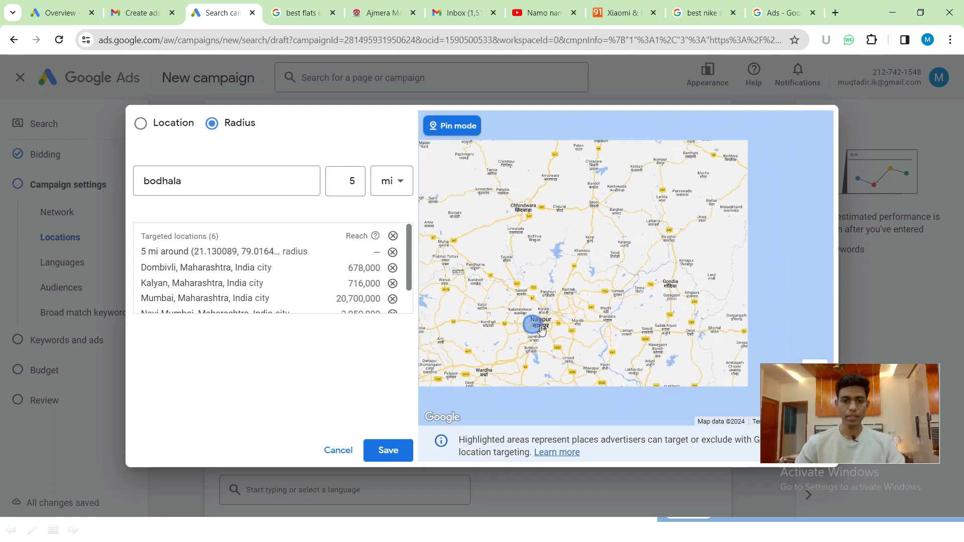
pyautogui.scroll(-2, 541, 330)
pyautogui.click(450, 139)
pyautogui.click(451, 128)
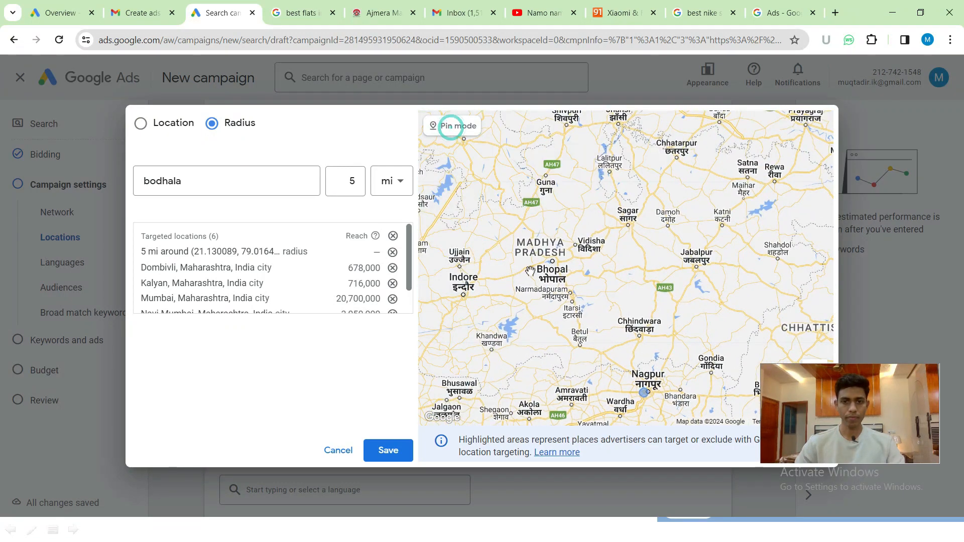
pyautogui.scroll(-1, 530, 271)
pyautogui.moveTo(517, 319); pyautogui.dragTo(690, 230)
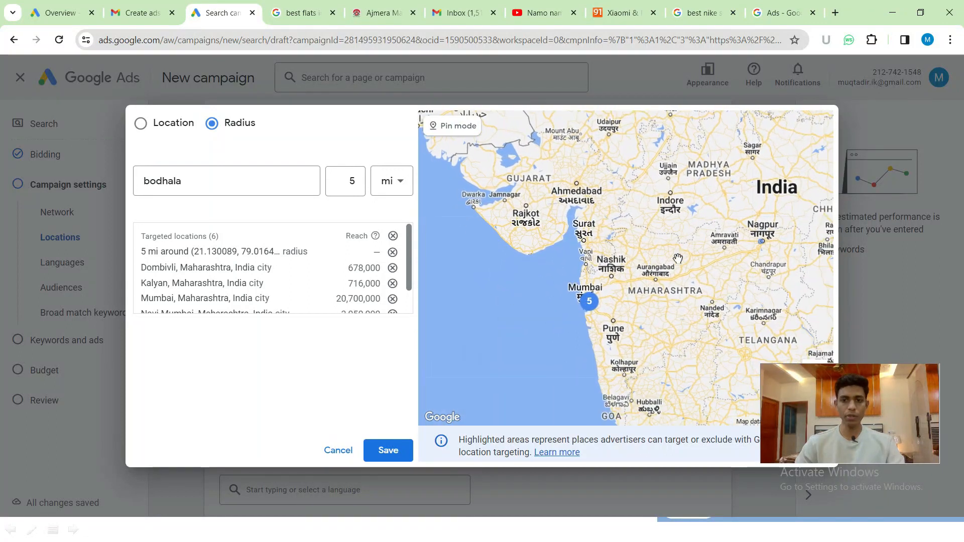
pyautogui.scroll(3, 623, 299)
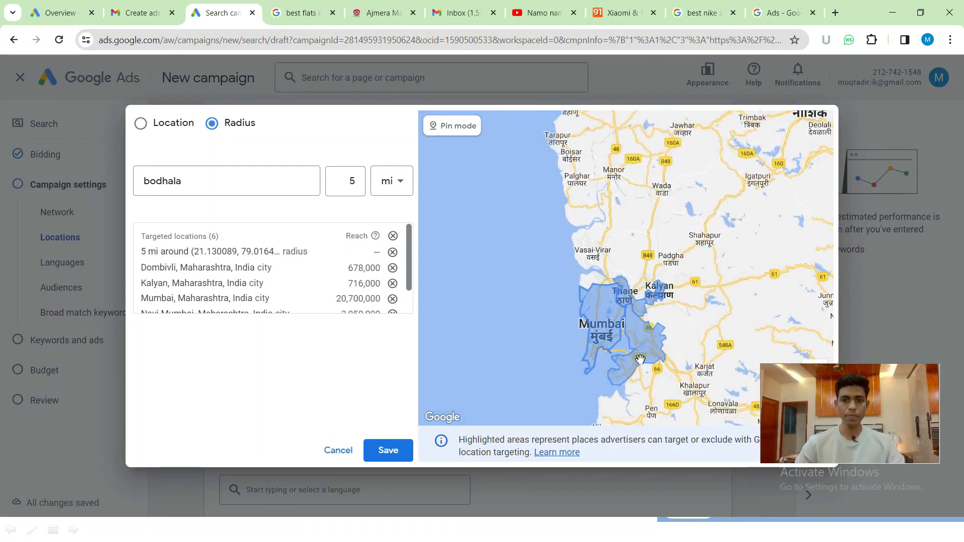
pyautogui.moveTo(677, 293); pyautogui.dragTo(621, 247)
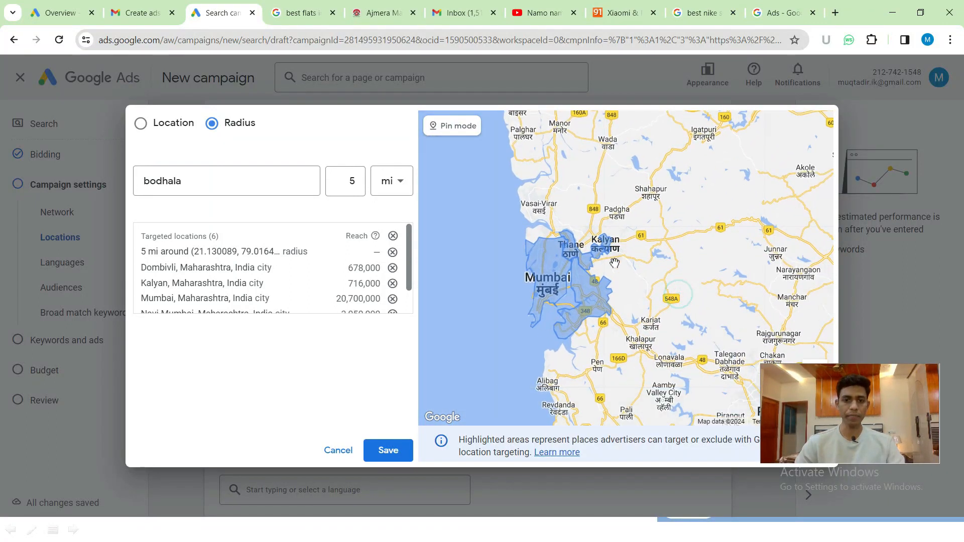
# - Remove the 5-mile radius target near Nagpur and save the location targeting
pyautogui.click(393, 252)
pyautogui.scroll(1, 573, 276)
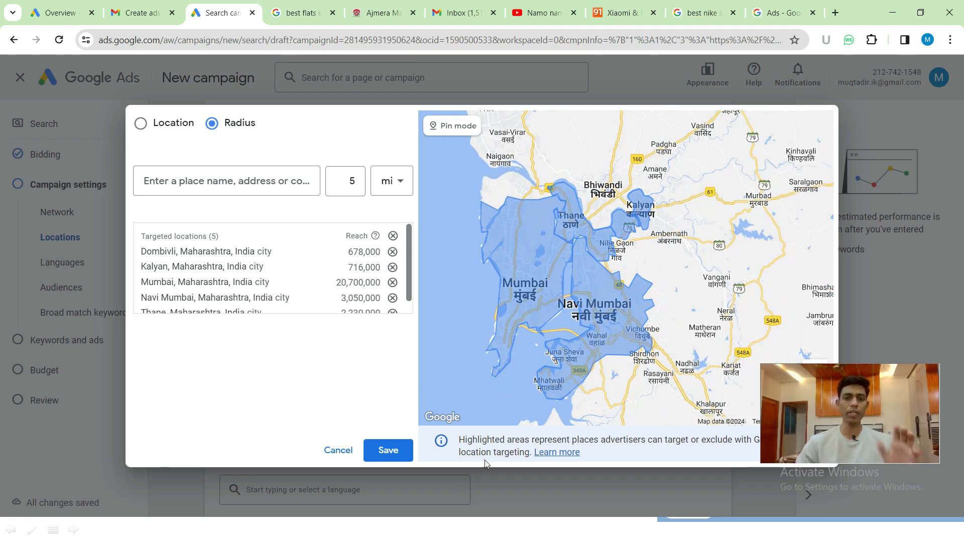
pyautogui.click(392, 463)
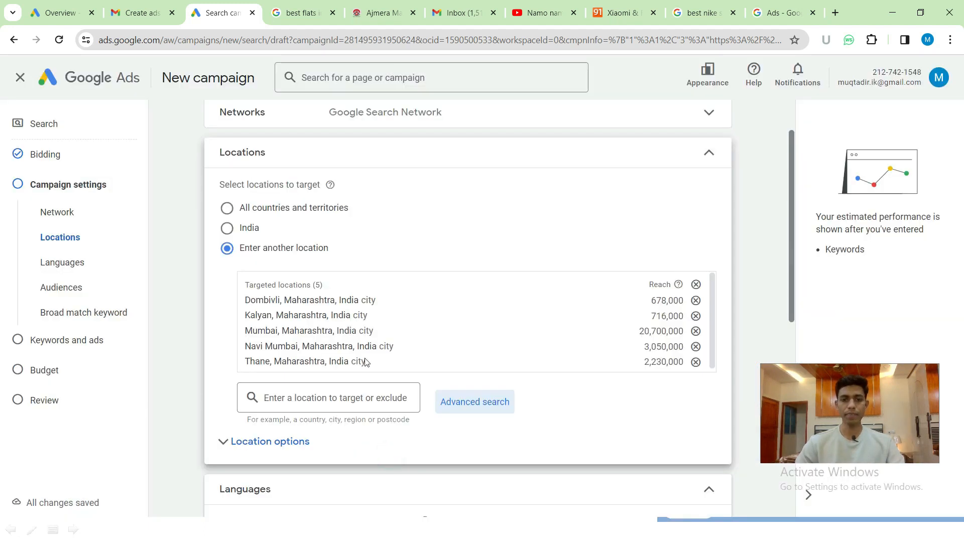
# - Expand the location options and review the targeted cities along with the presence and interest choices
pyautogui.scroll(-1, 347, 329)
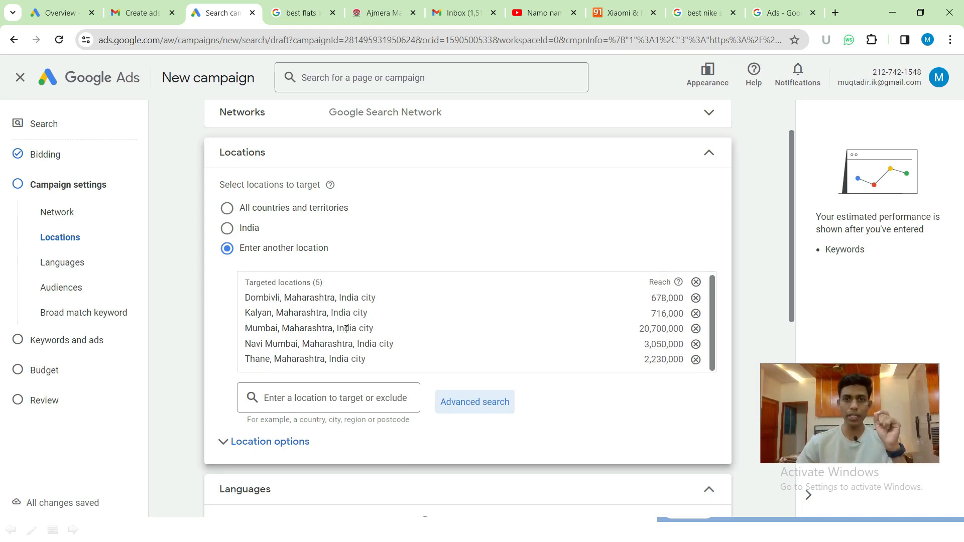
pyautogui.scroll(-3, 262, 443)
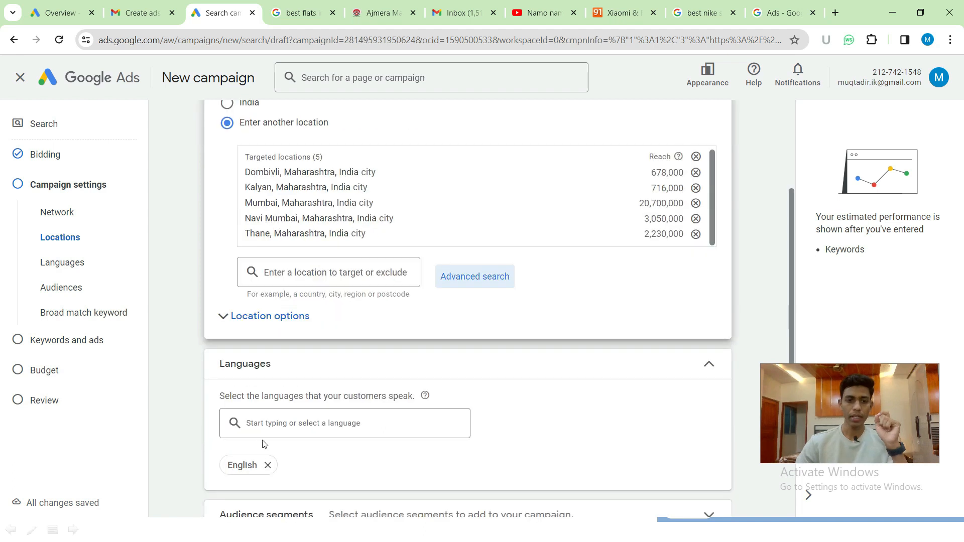
pyautogui.click(254, 321)
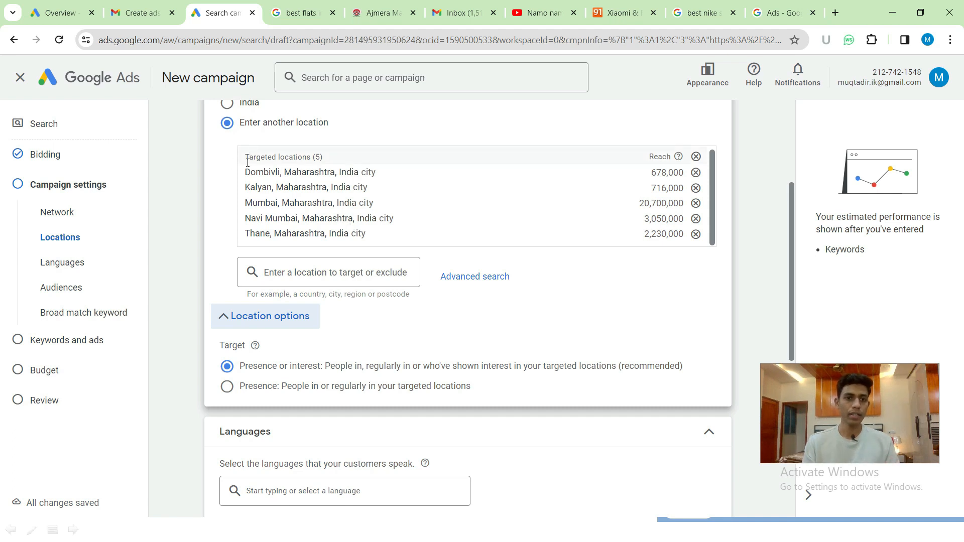
pyautogui.moveTo(244, 175); pyautogui.dragTo(295, 246)
pyautogui.moveTo(377, 245); pyautogui.dragTo(226, 193)
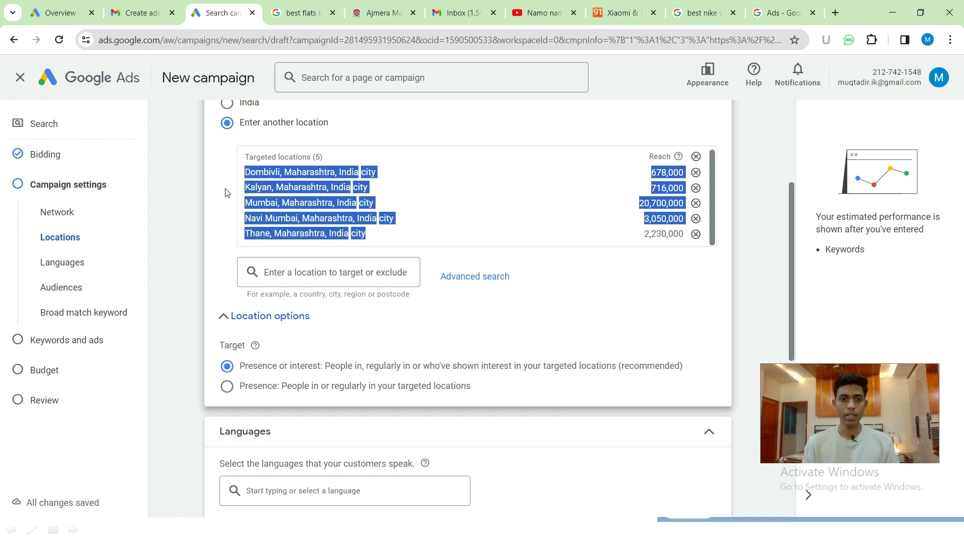
pyautogui.click(226, 193)
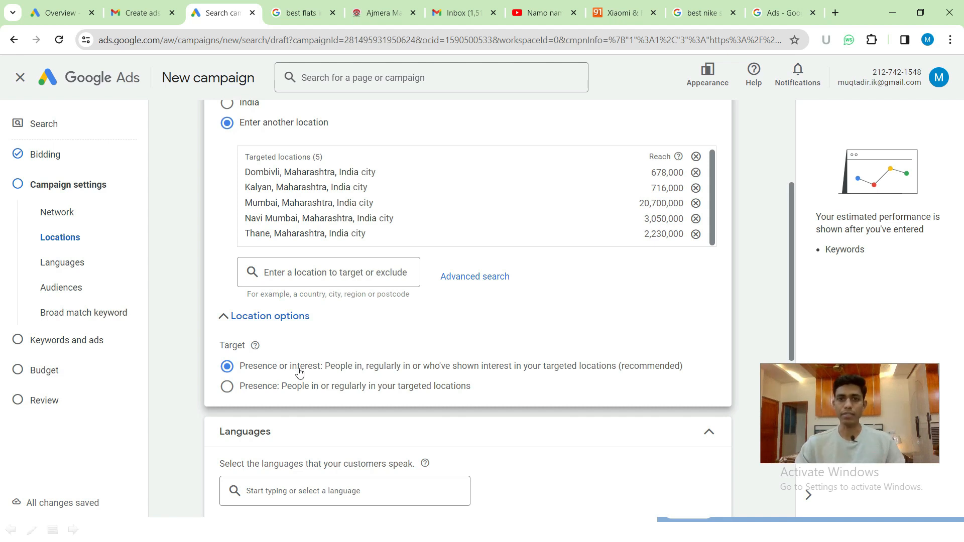
# - Try targeting only people in or regularly in the targeted locations, and return the option to Presence or interest
pyautogui.click(261, 392)
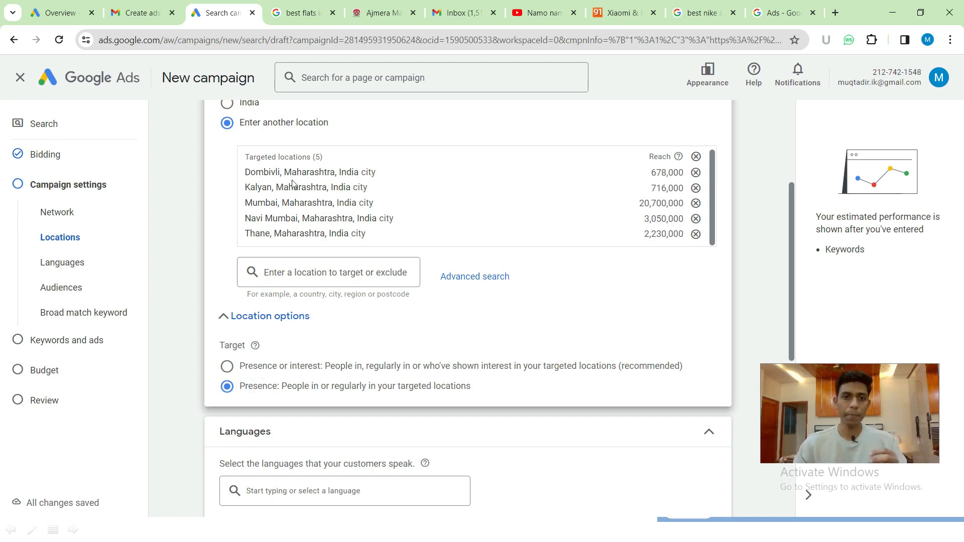
pyautogui.moveTo(242, 172); pyautogui.dragTo(363, 236)
pyautogui.click(218, 210)
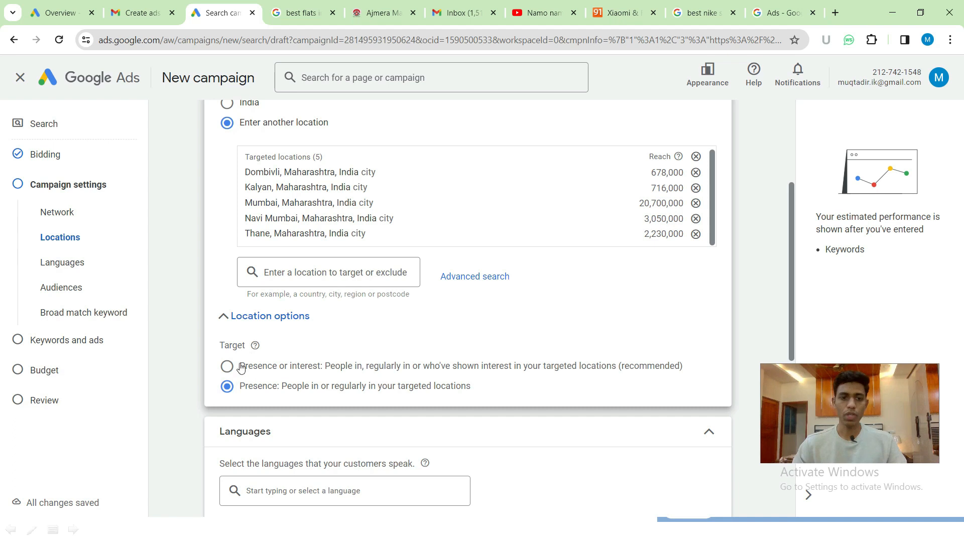
pyautogui.click(227, 369)
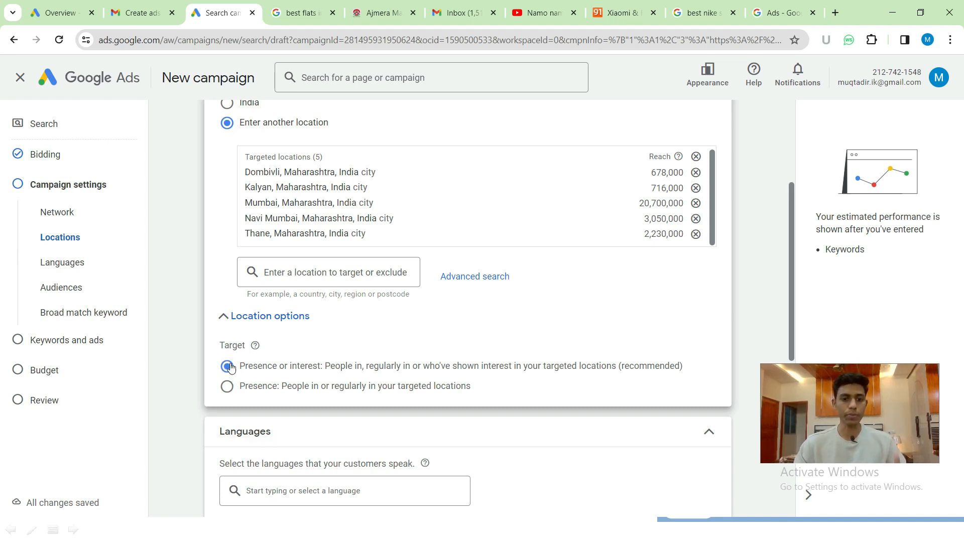
# - Check the campaign's Languages setting against the language of the Google search query "best flats in mumbai"
pyautogui.scroll(-4, 230, 368)
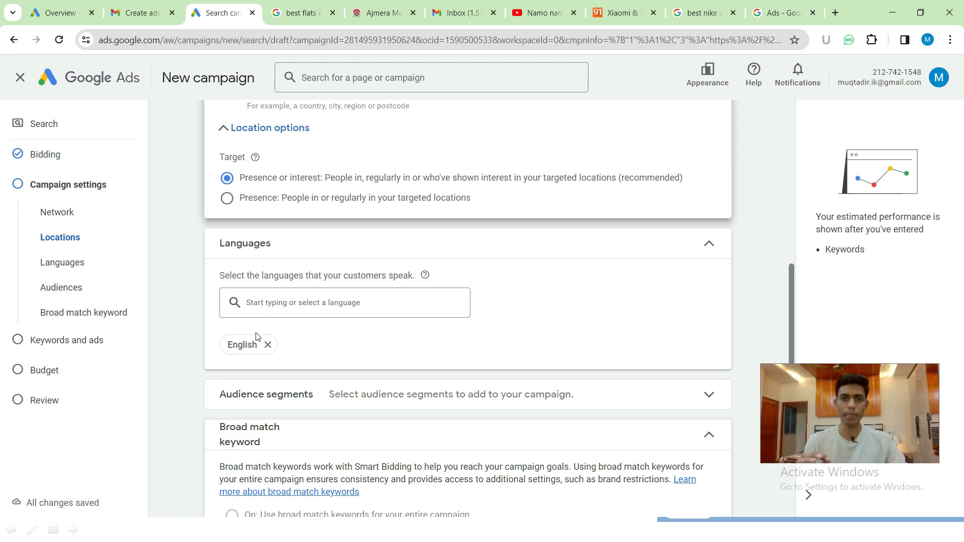
pyautogui.click(303, 12)
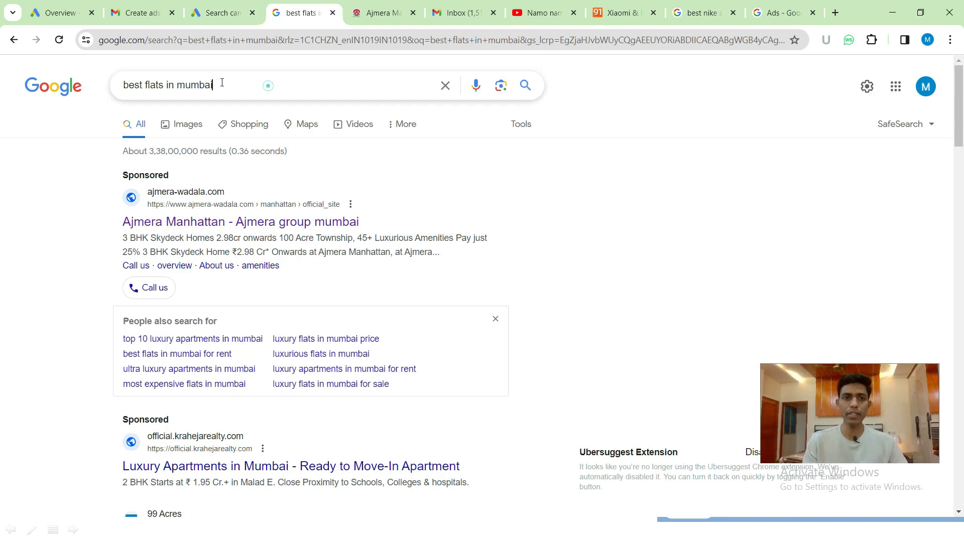
pyautogui.tripleClick(269, 86)
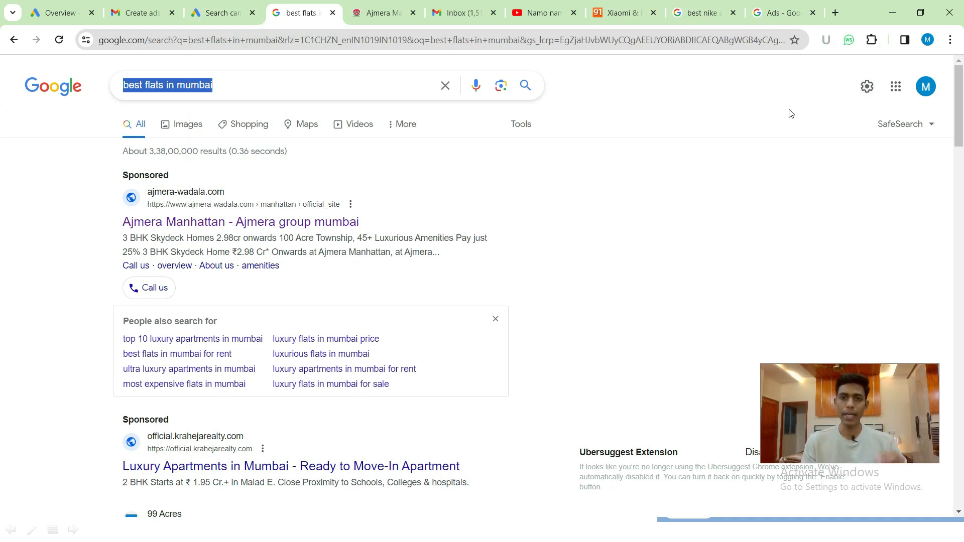
pyautogui.click(209, 7)
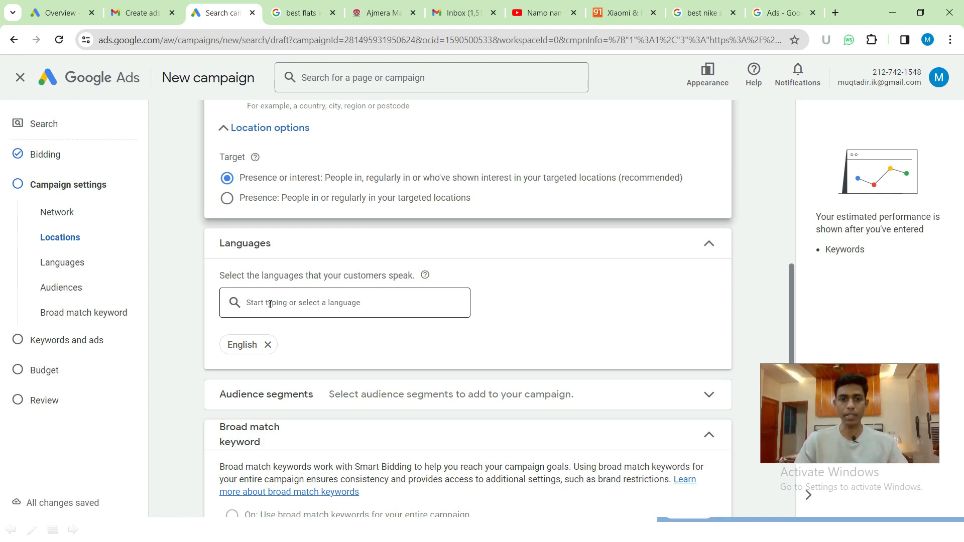
# - Expand the Audience segments section and browse the detailed demographics under Who they are
pyautogui.scroll(-3, 270, 304)
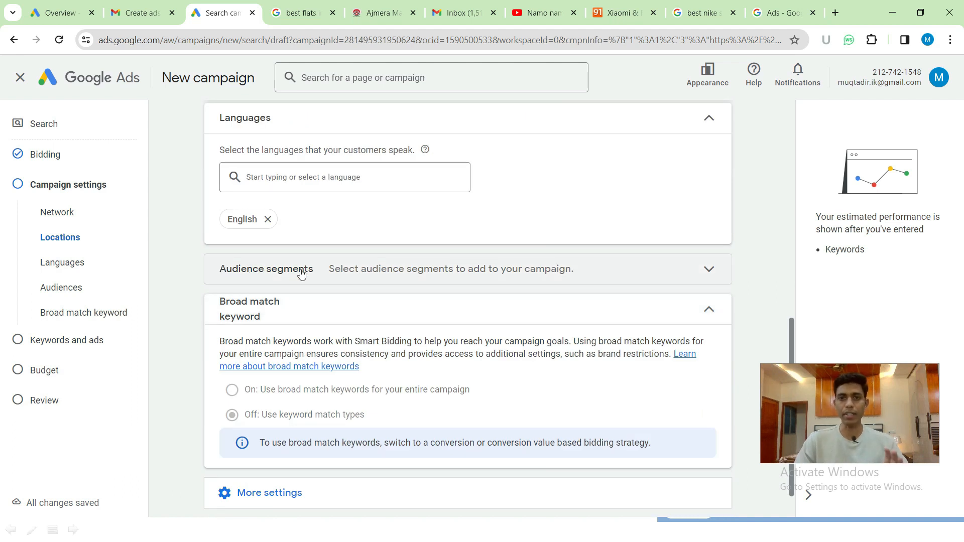
pyautogui.click(346, 271)
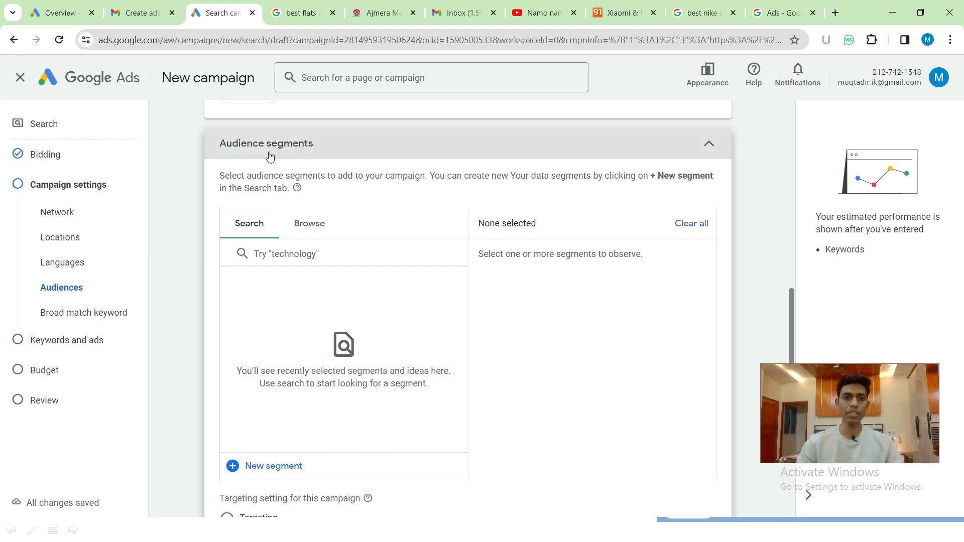
pyautogui.click(311, 230)
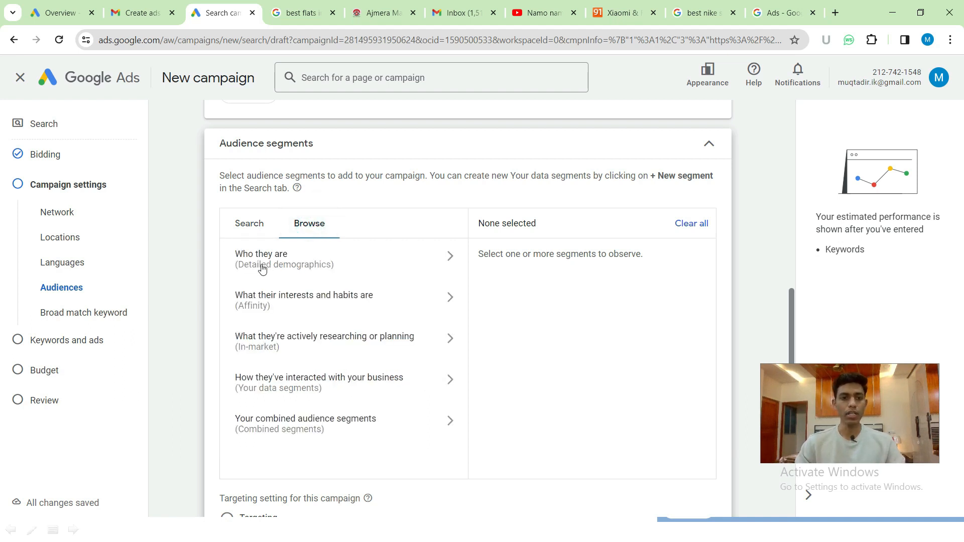
pyautogui.scroll(-1, 262, 270)
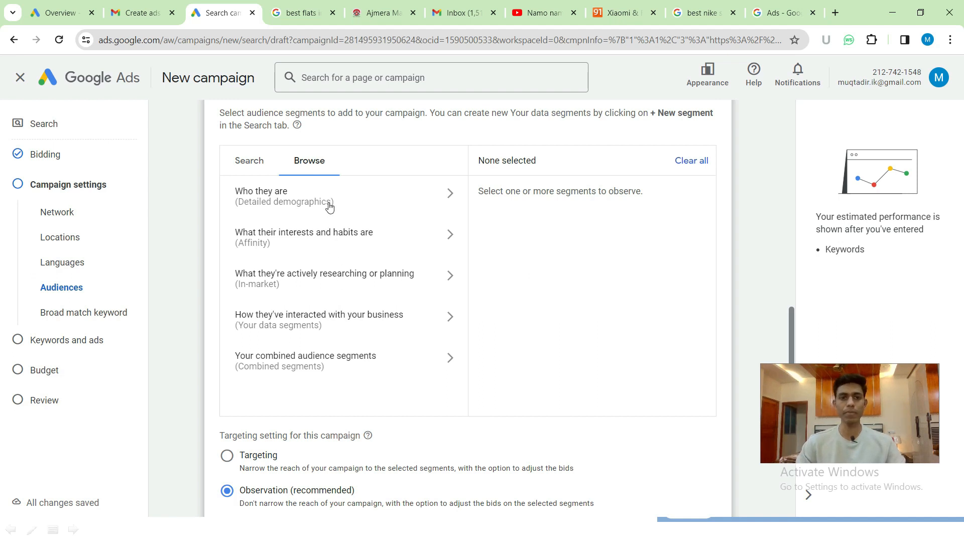
pyautogui.click(293, 196)
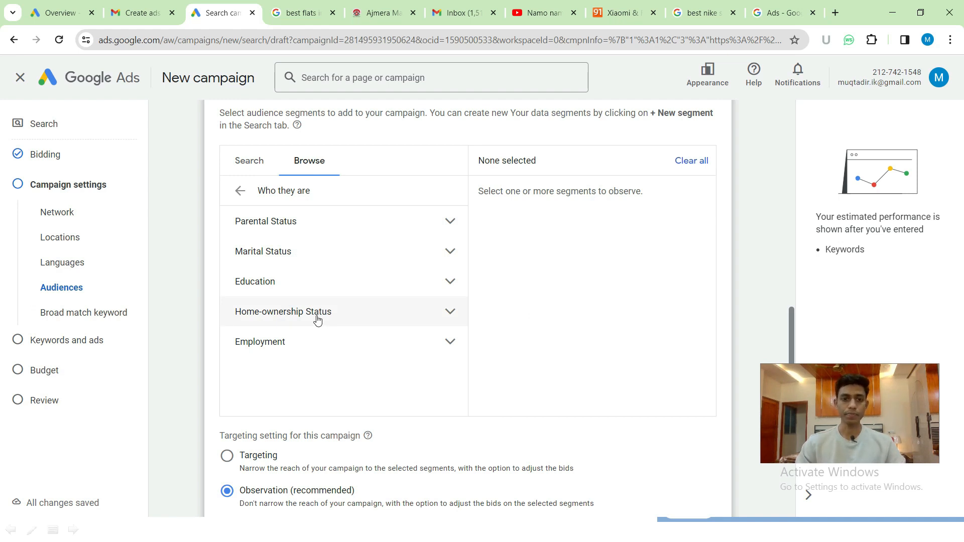
# - Try adding Renters under Home-ownership Status as an audience segment, deselect it, and return to the segment search
pyautogui.click(339, 313)
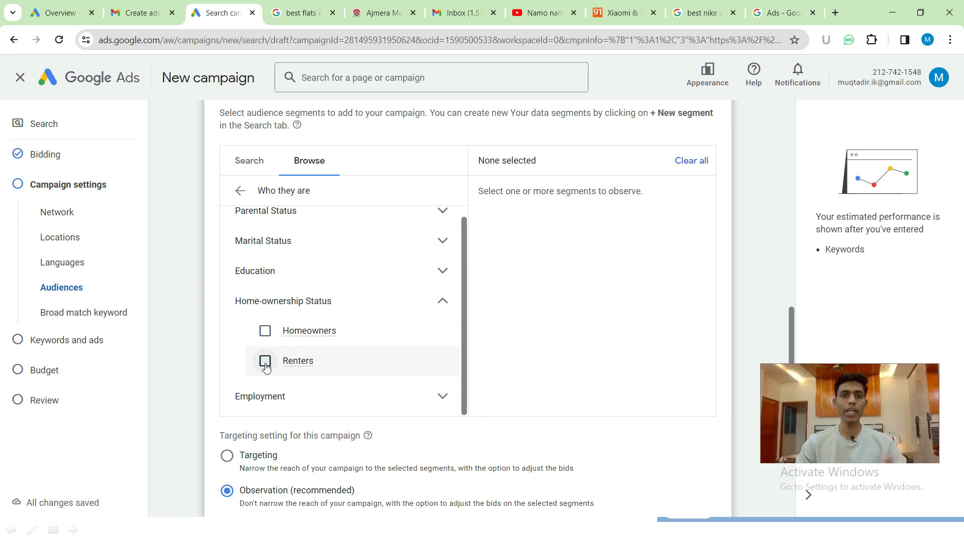
pyautogui.click(265, 365)
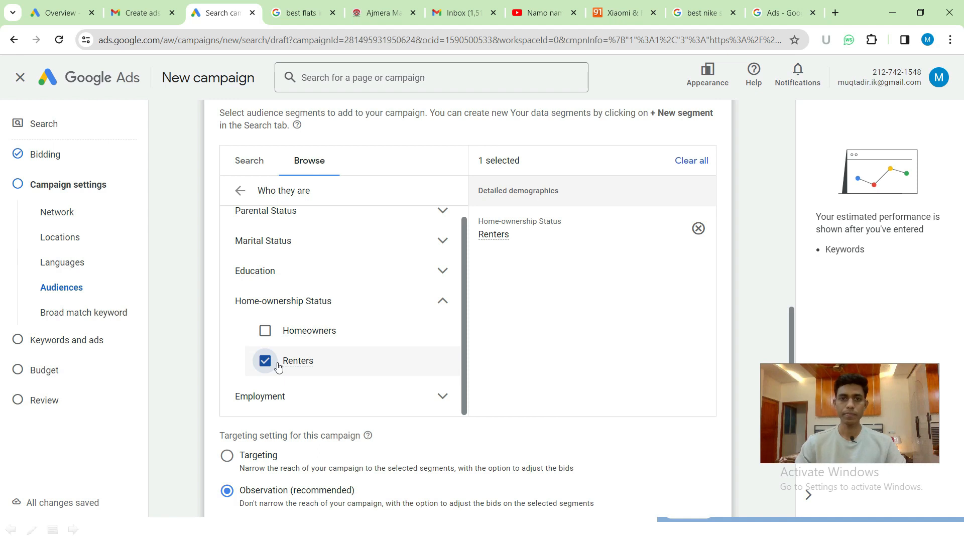
pyautogui.click(267, 363)
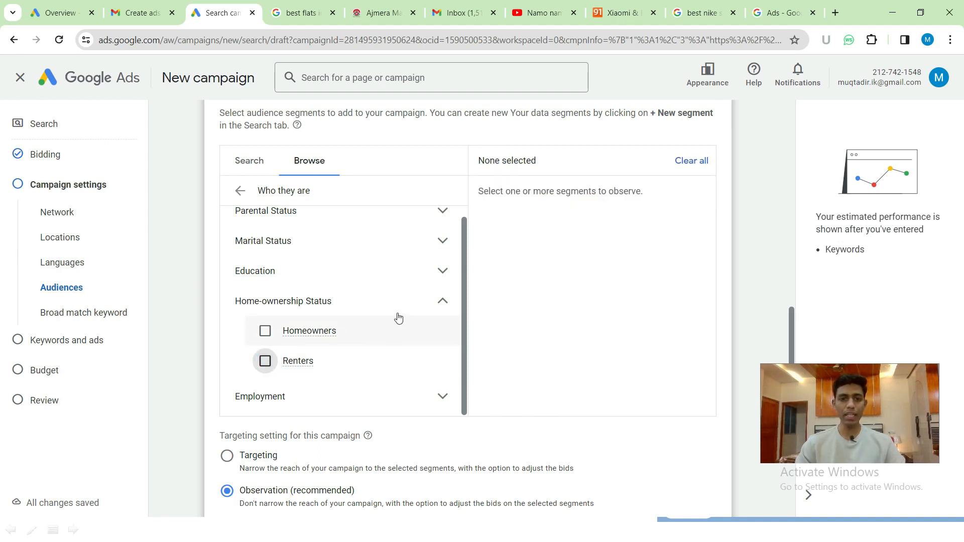
pyautogui.click(442, 301)
pyautogui.click(250, 172)
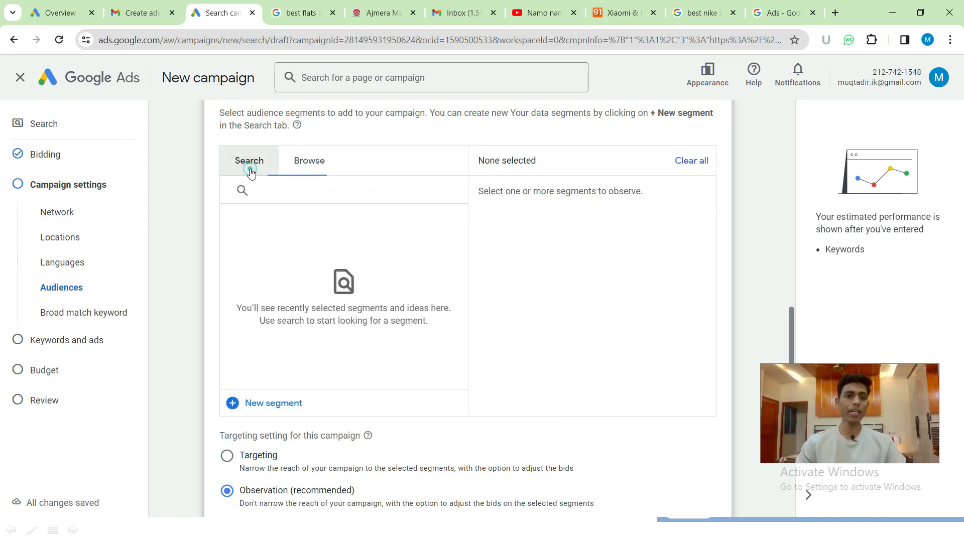
# - Switch to the Google results for flats in Mumbai and highlight the search query as a keyword intent example
pyautogui.scroll(1, 295, 234)
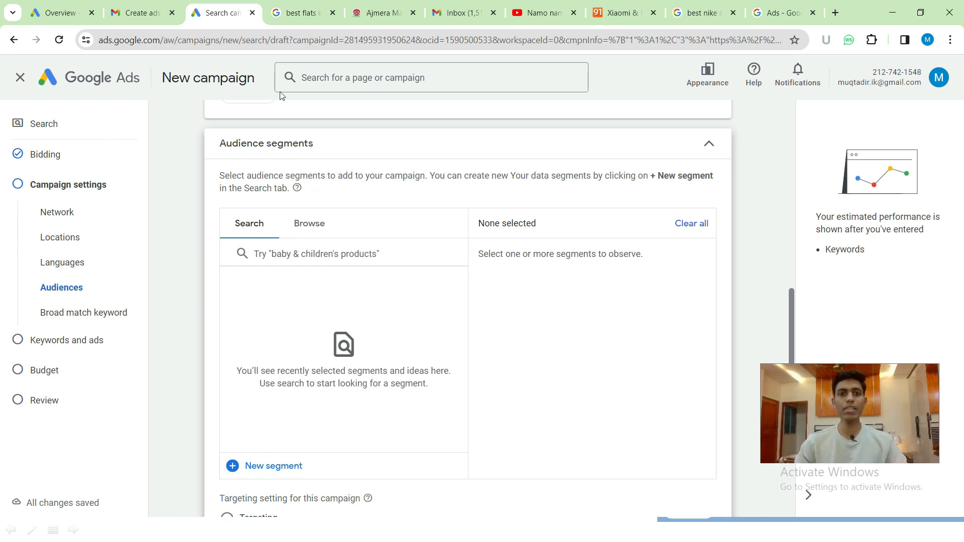
pyautogui.click(302, 12)
pyautogui.click(250, 88)
pyautogui.moveTo(250, 88); pyautogui.dragTo(119, 87)
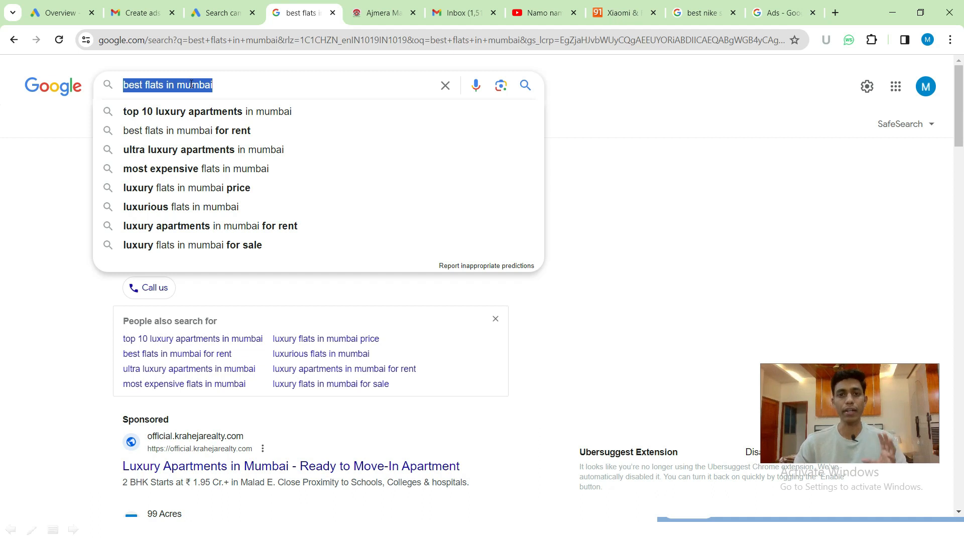
# - Return to the Google Ads campaign draft, collapse Audience segments, and review the Broad match keyword requirement before collapsing that section
pyautogui.click(224, 12)
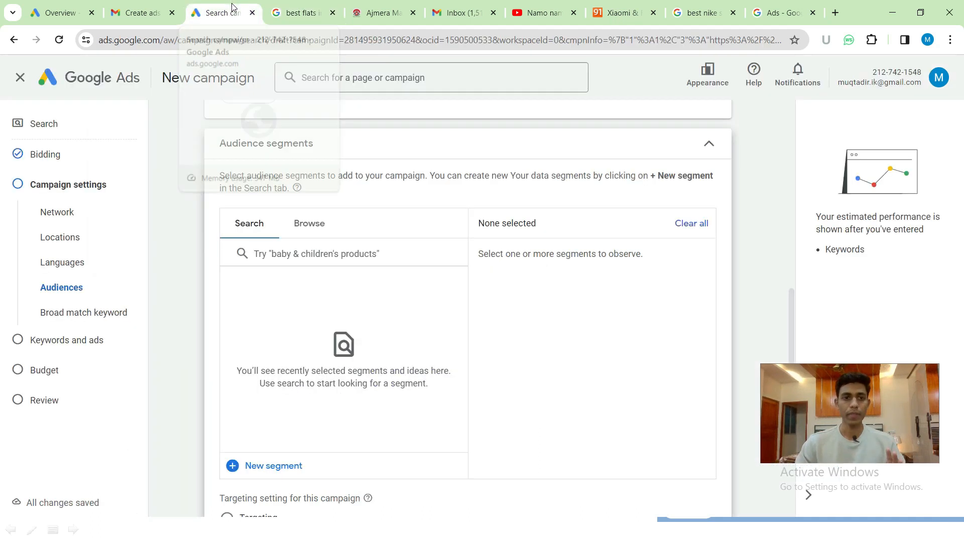
pyautogui.click(213, 163)
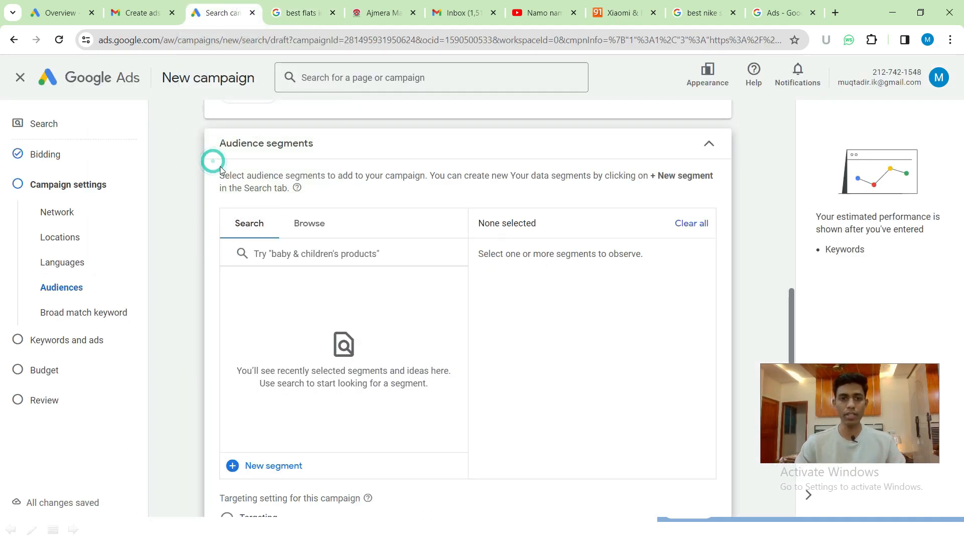
pyautogui.click(373, 142)
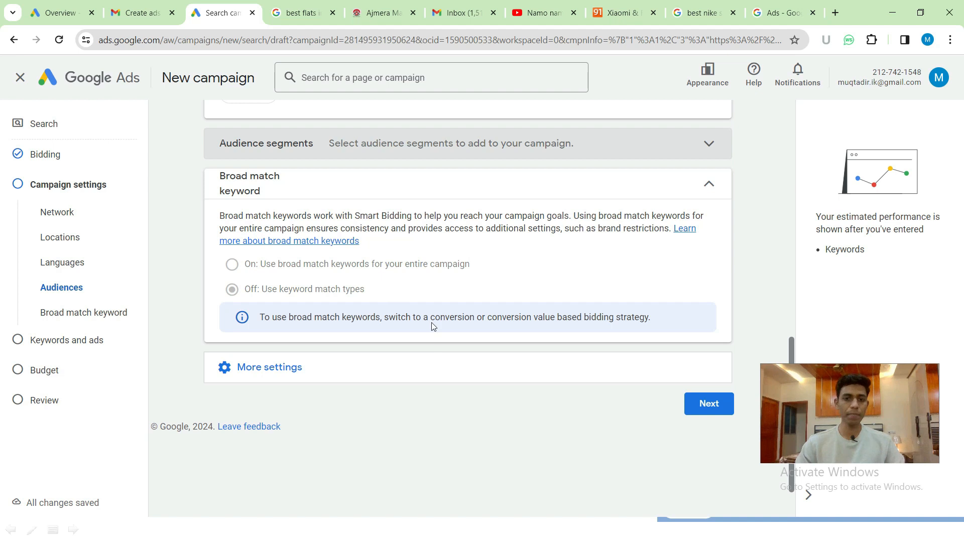
pyautogui.moveTo(432, 316); pyautogui.dragTo(534, 316)
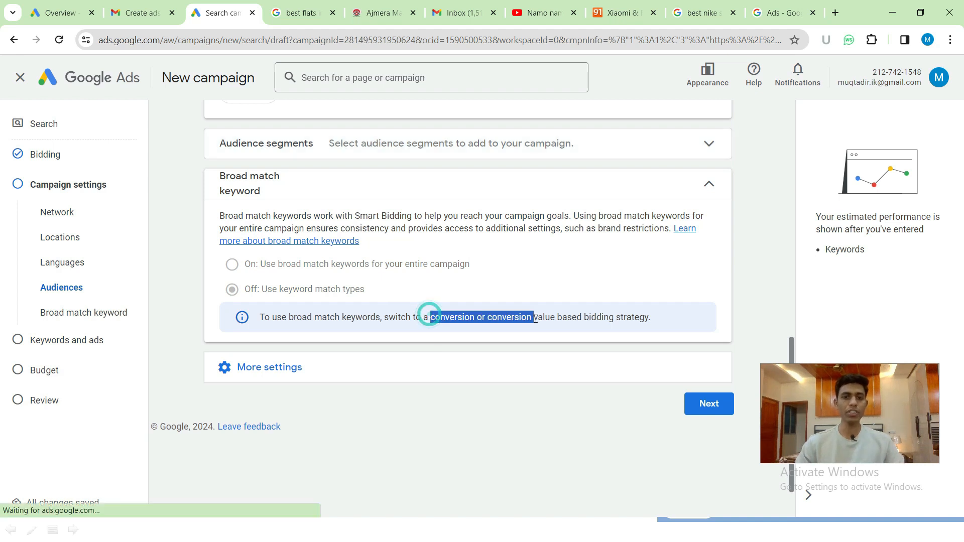
pyautogui.click(471, 185)
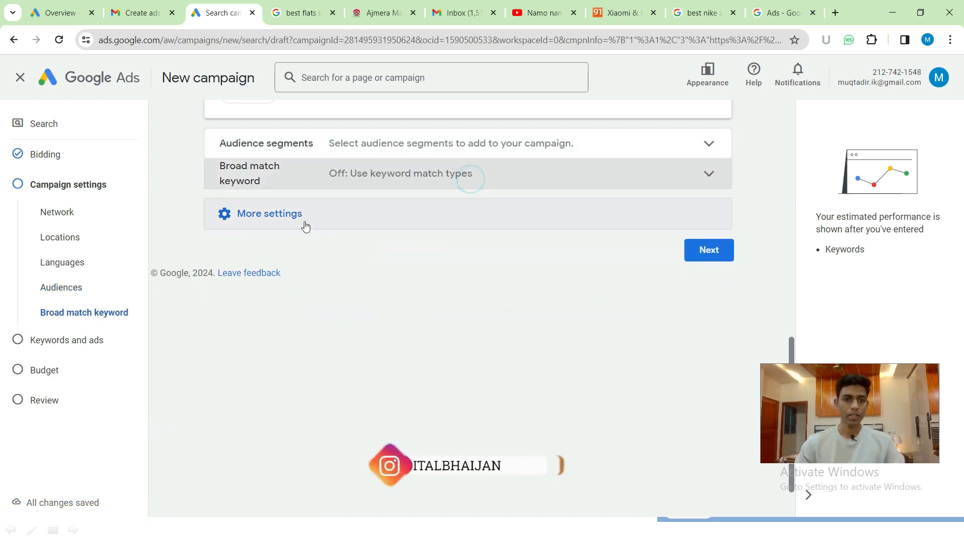
# - Reveal the additional campaign settings and review the Ad rotation options and the description of "Optimise: Prefer best performing ads"
pyautogui.click(275, 220)
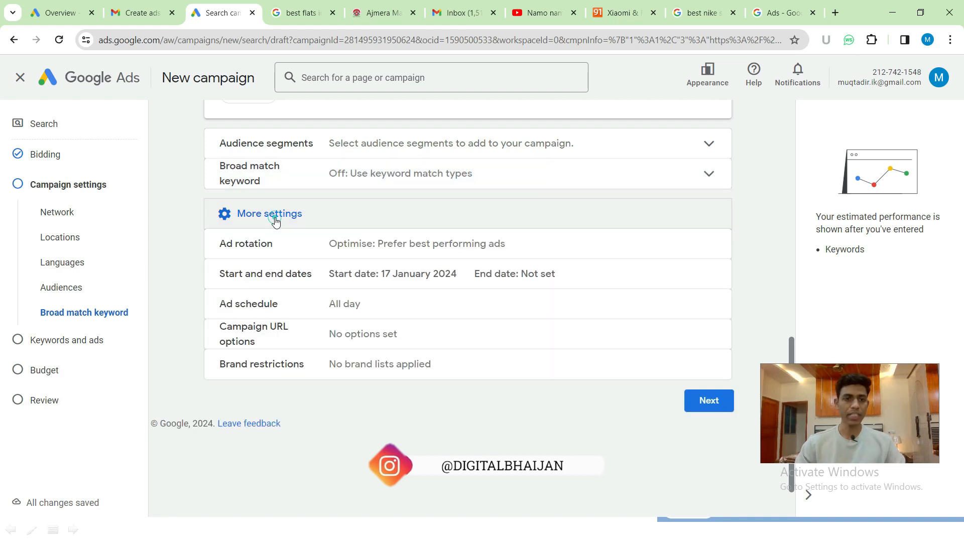
pyautogui.click(360, 250)
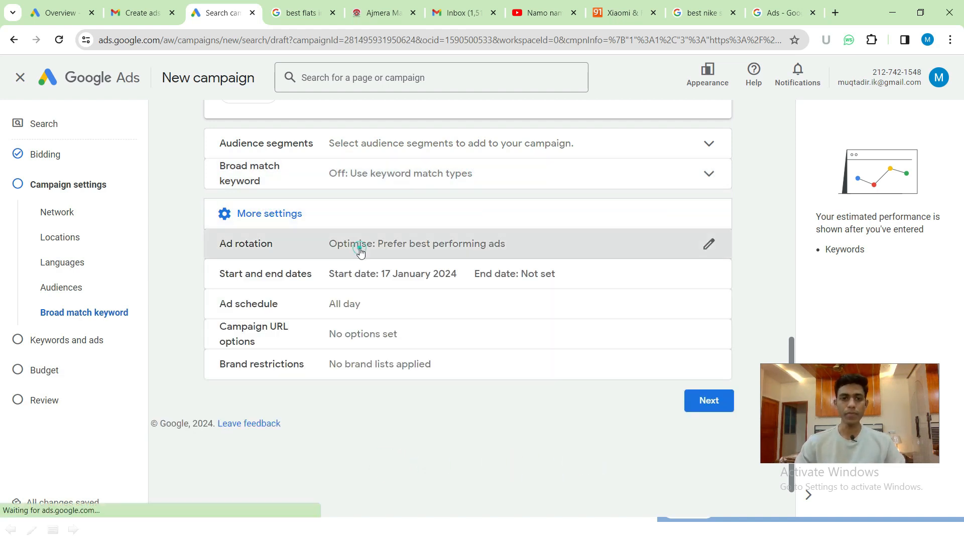
pyautogui.scroll(-1, 301, 231)
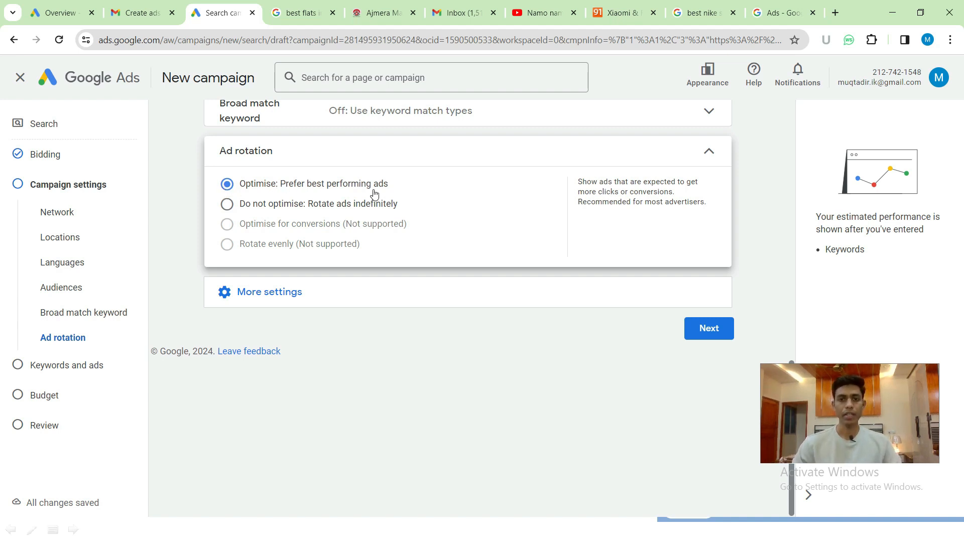
pyautogui.moveTo(579, 184); pyautogui.dragTo(706, 203)
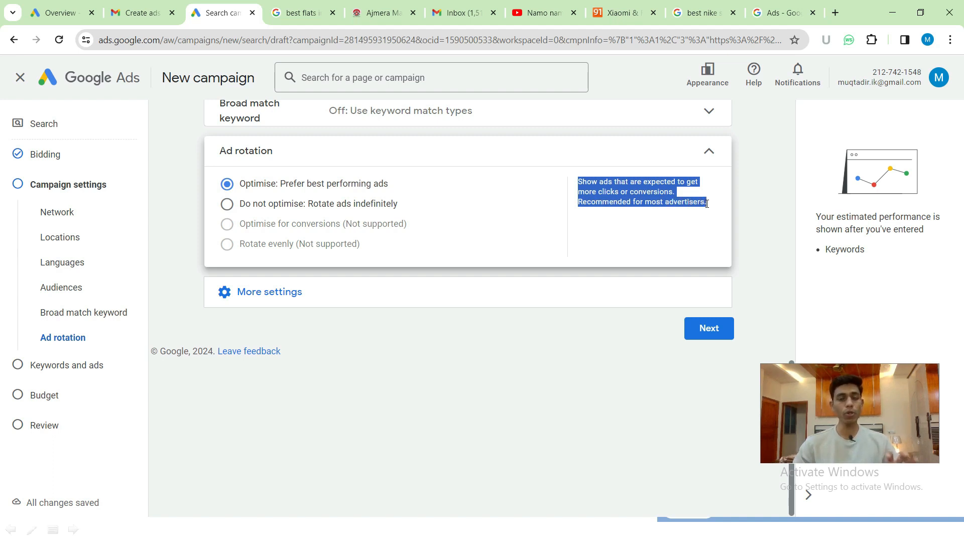
pyautogui.click(638, 228)
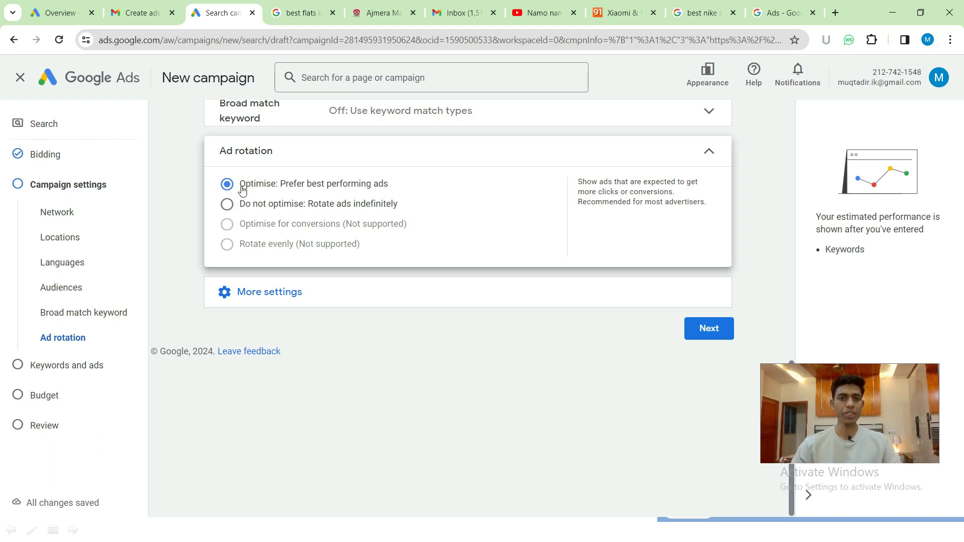
pyautogui.click(302, 157)
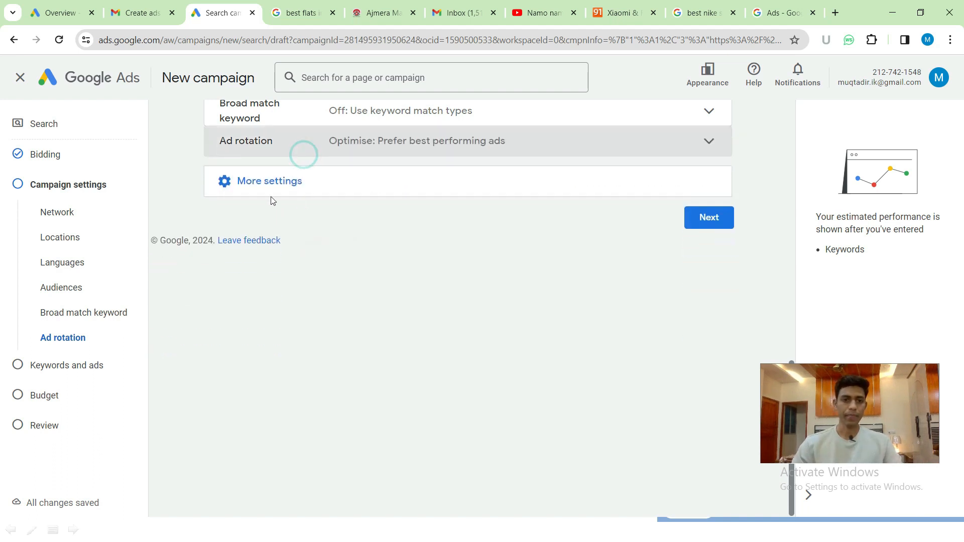
# - Set the campaign's start date to 18 Jan 2024 under Start and end dates
pyautogui.click(265, 190)
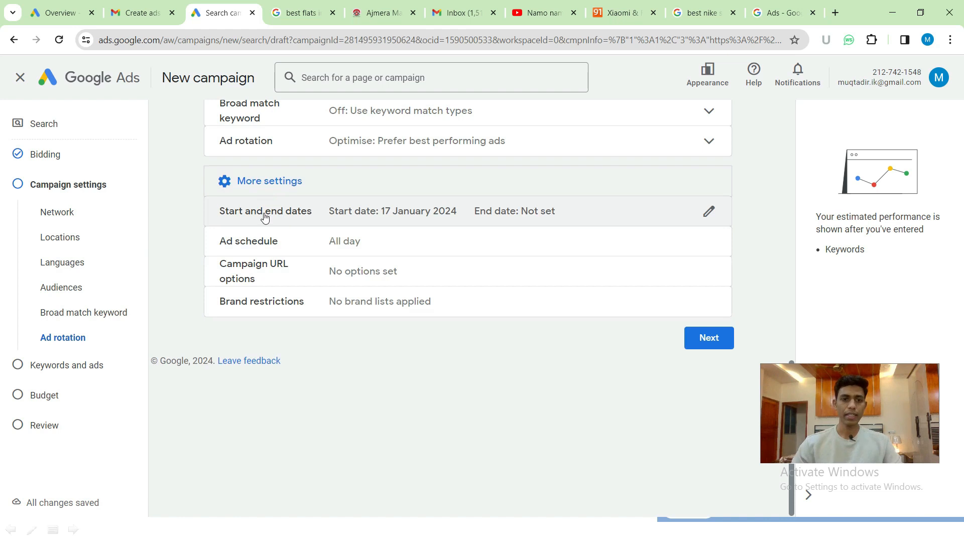
pyautogui.click(301, 218)
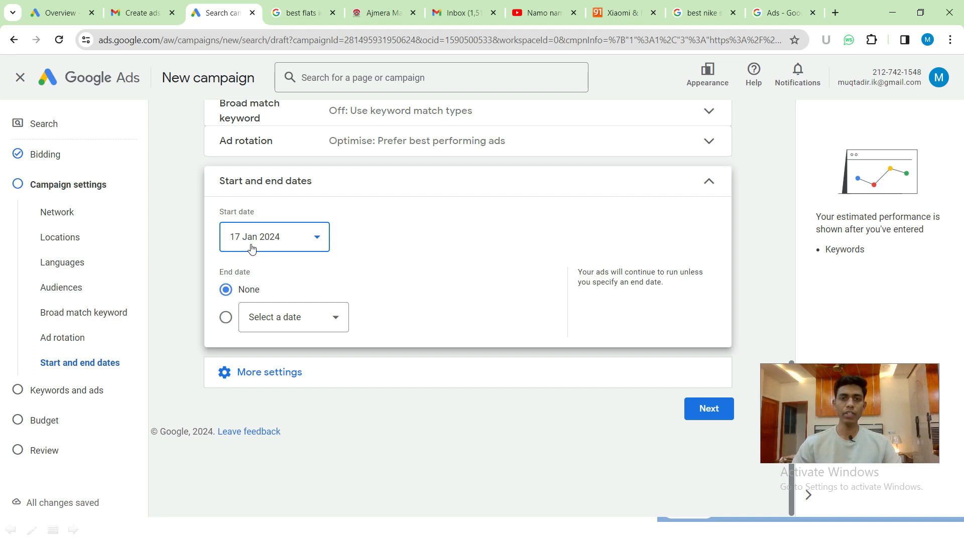
pyautogui.click(298, 247)
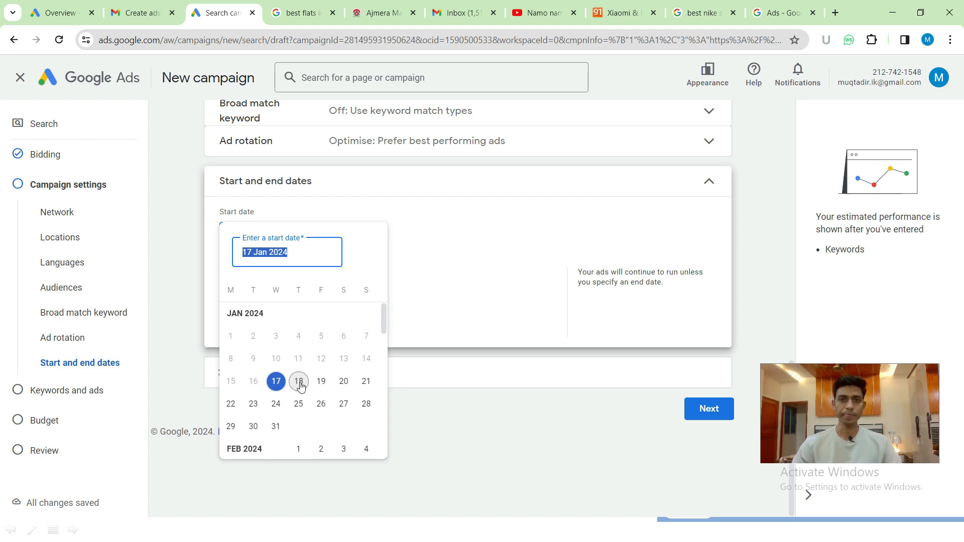
pyautogui.click(299, 381)
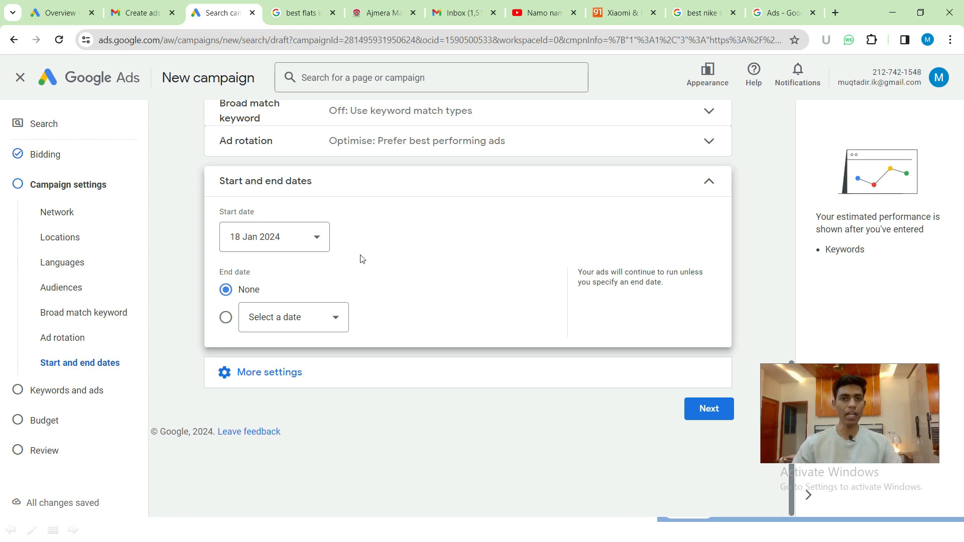
# - Look through the available start dates and the End date options, leave the dates as they are, and collapse the section
pyautogui.click(308, 240)
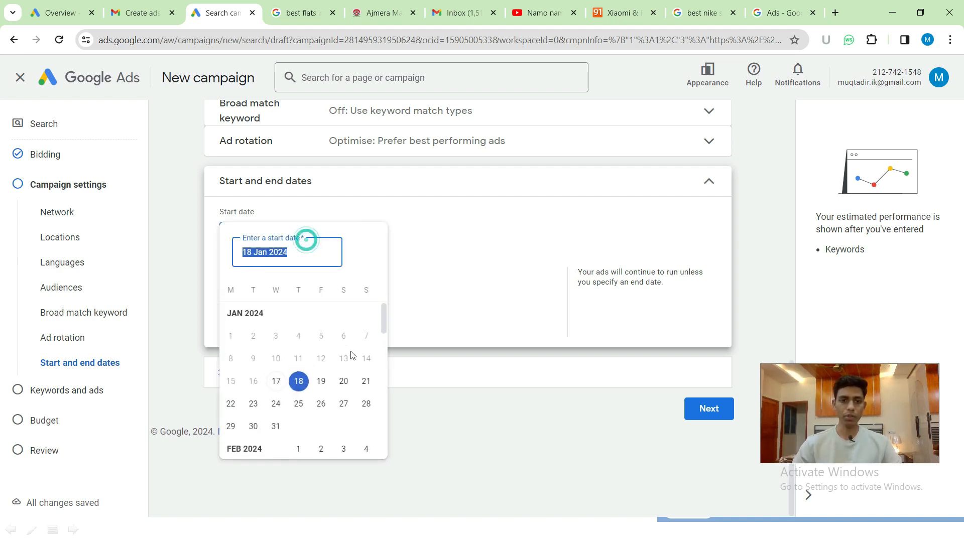
pyautogui.scroll(-1, 328, 394)
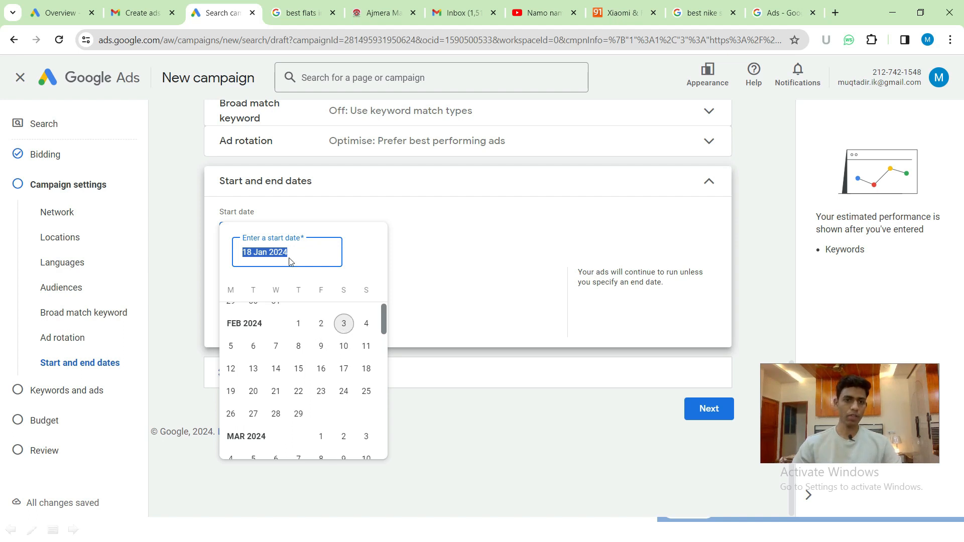
pyautogui.click(432, 255)
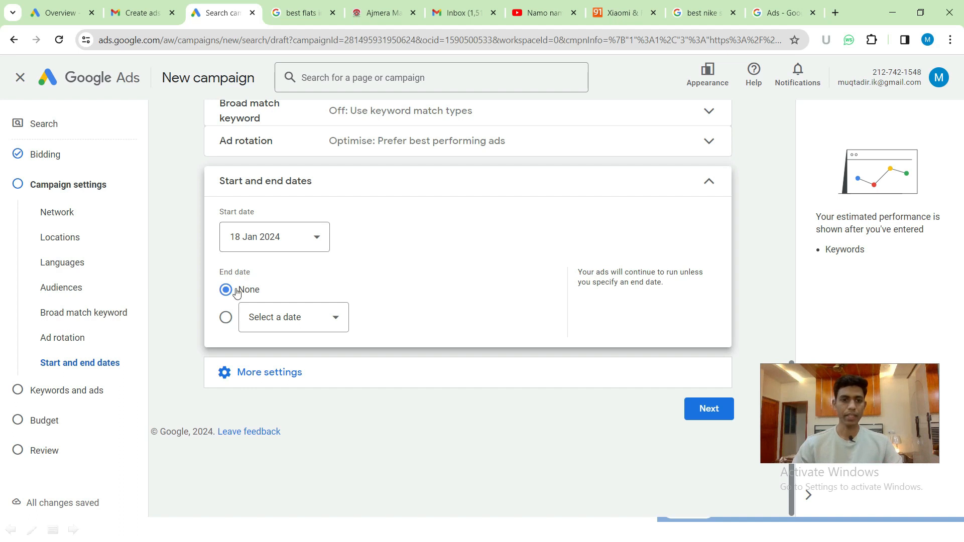
pyautogui.moveTo(213, 274); pyautogui.dragTo(260, 279)
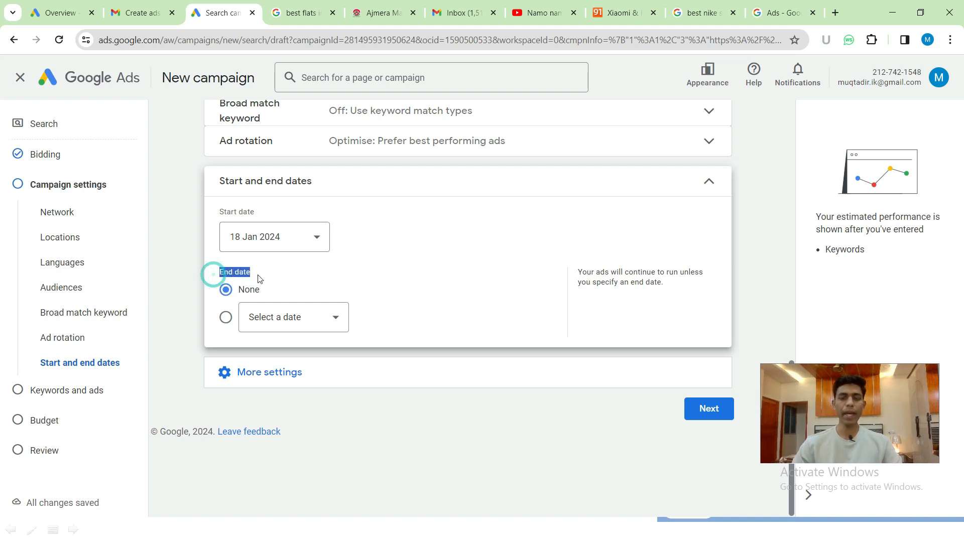
pyautogui.click(365, 281)
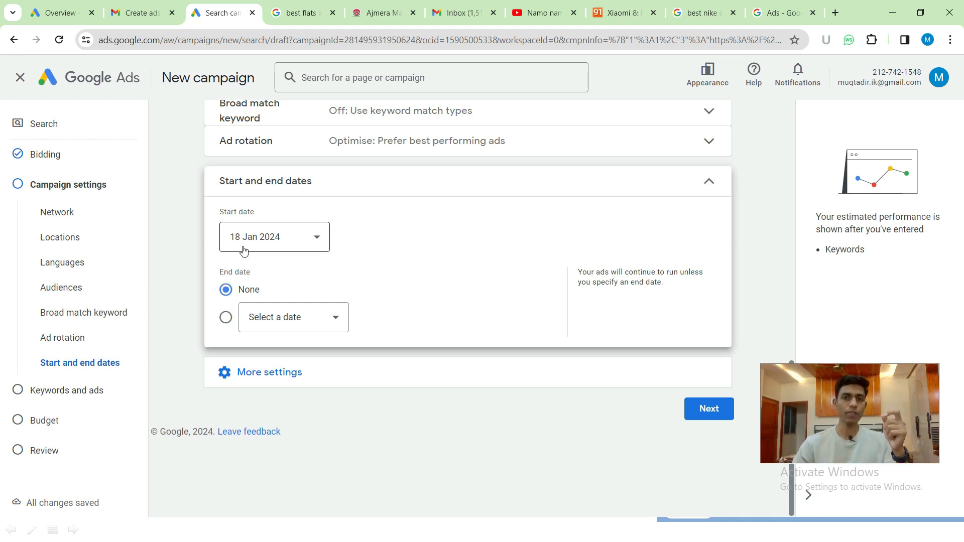
pyautogui.click(441, 194)
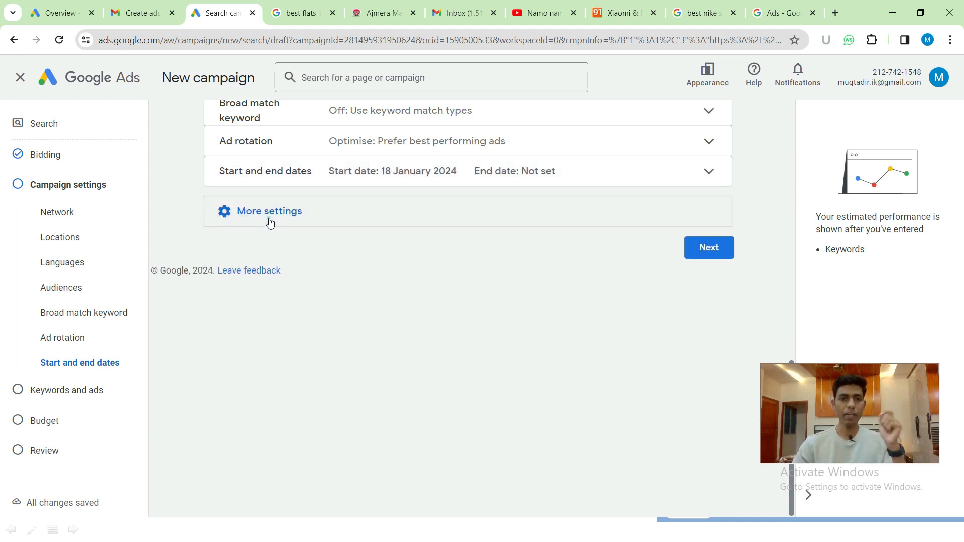
# - Open the Ad schedule settings and schedule the ads for Tuesdays with a start time of 08:00
pyautogui.click(270, 222)
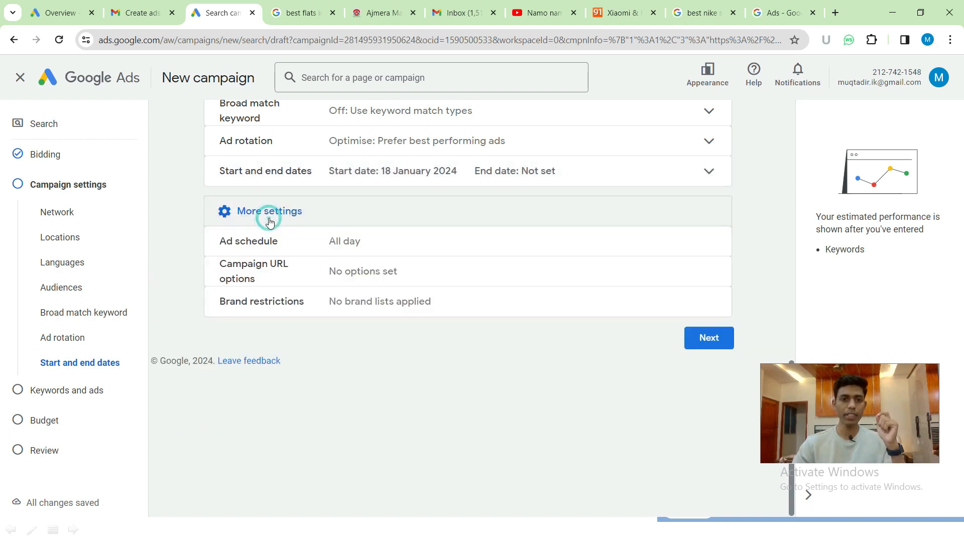
pyautogui.click(268, 246)
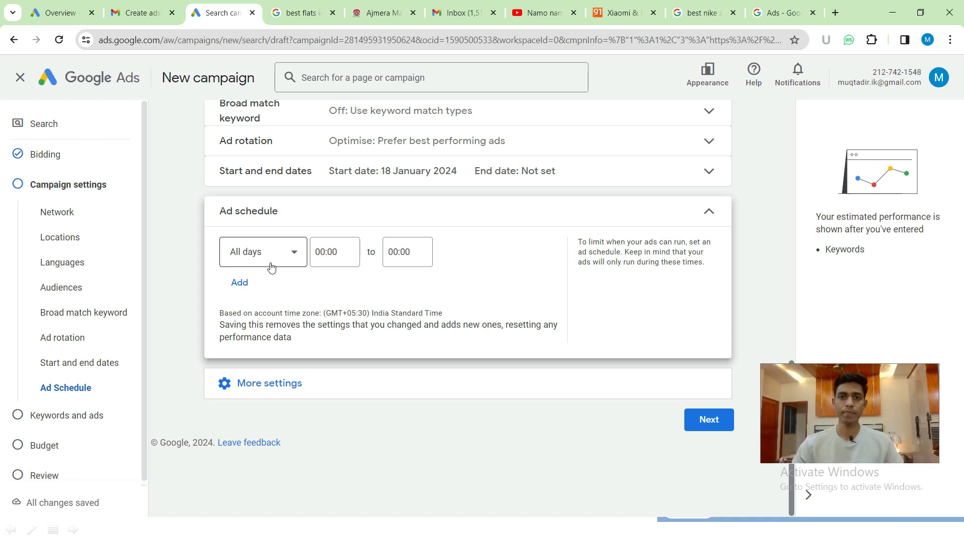
pyautogui.click(271, 259)
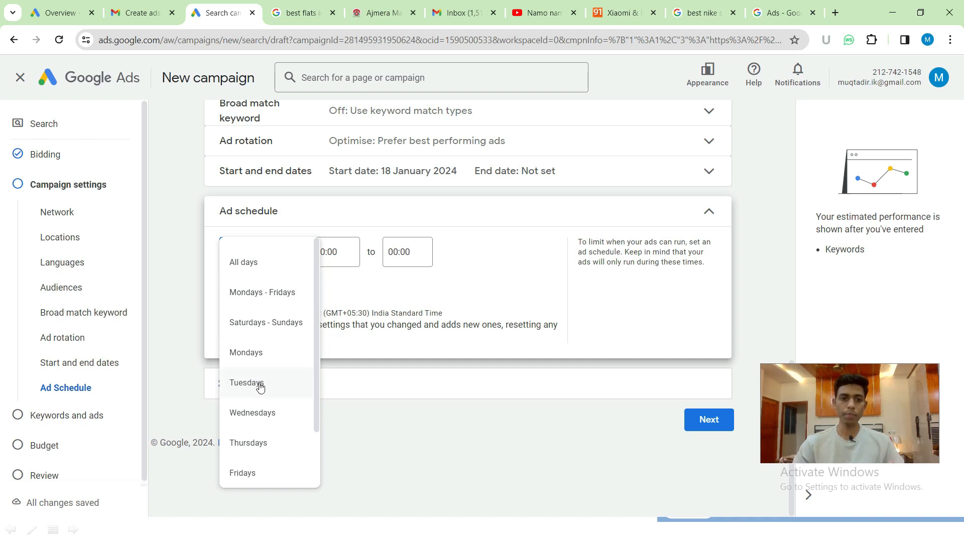
pyautogui.click(252, 385)
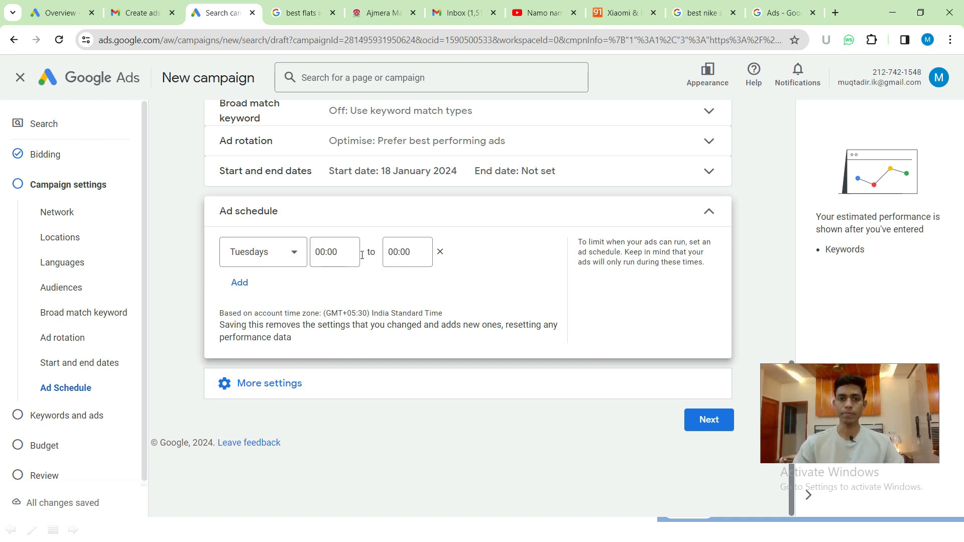
pyautogui.click(322, 254)
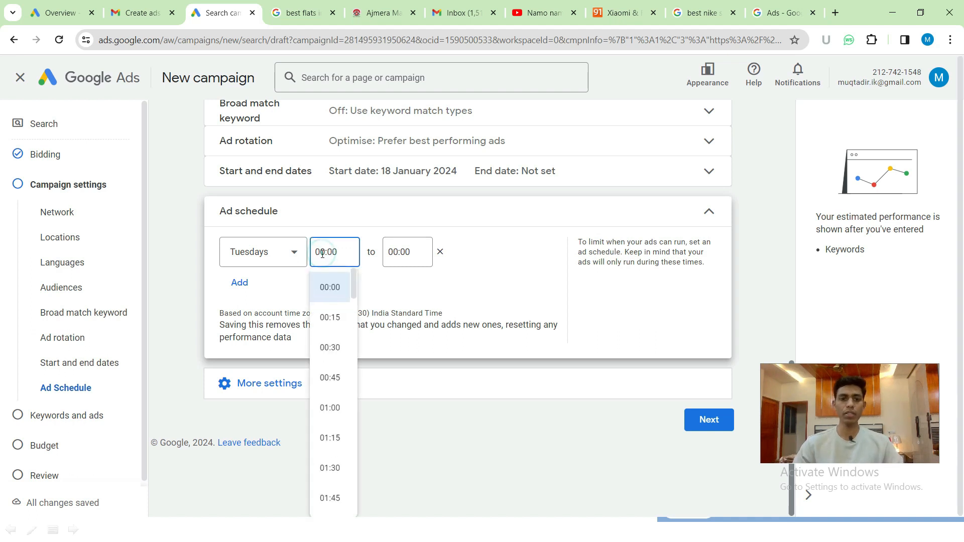
pyautogui.scroll(-1, 326, 371)
pyautogui.scroll(-7, 326, 372)
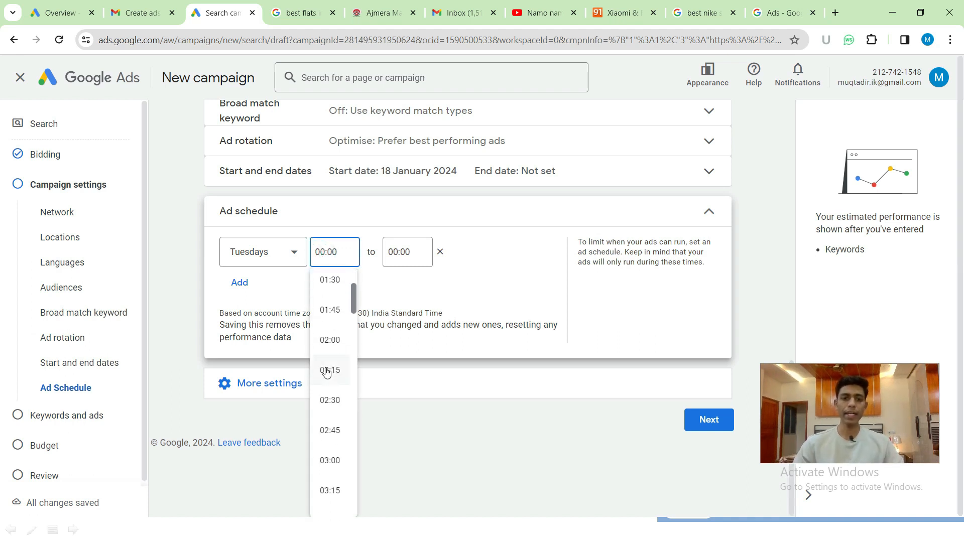
pyautogui.scroll(-10, 326, 371)
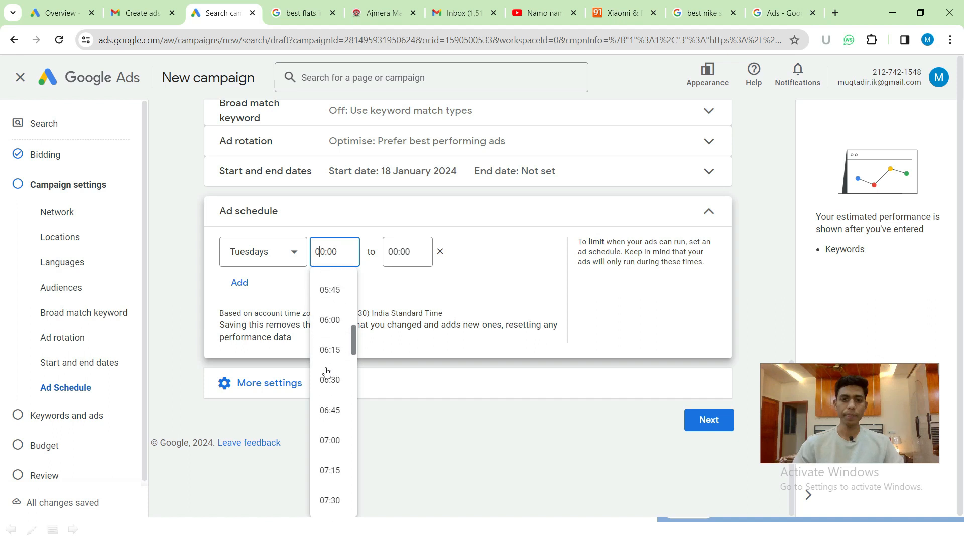
pyautogui.click(326, 310)
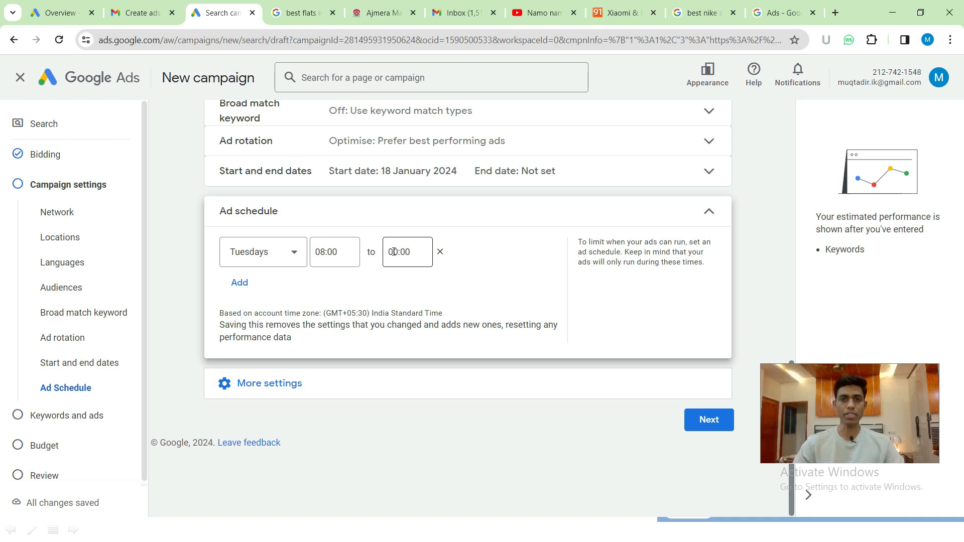
# - Set the end time of the Tuesdays ad schedule to 20:00
pyautogui.click(394, 251)
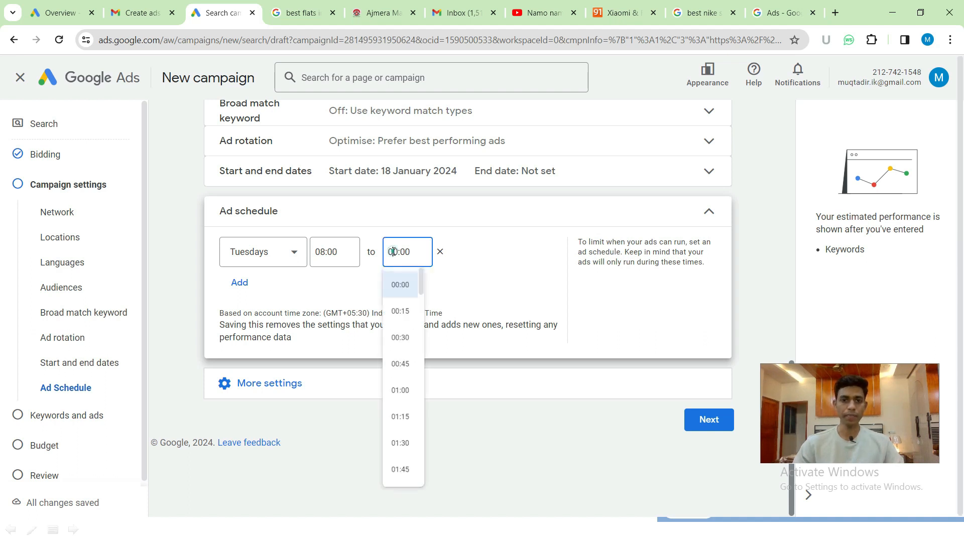
pyautogui.scroll(-10, 397, 350)
pyautogui.scroll(-20, 396, 349)
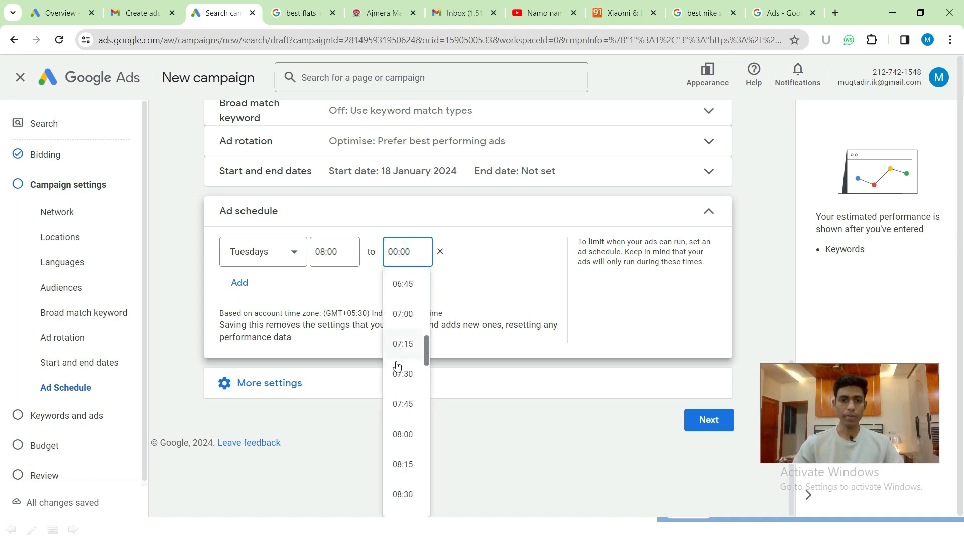
pyautogui.scroll(-10, 396, 374)
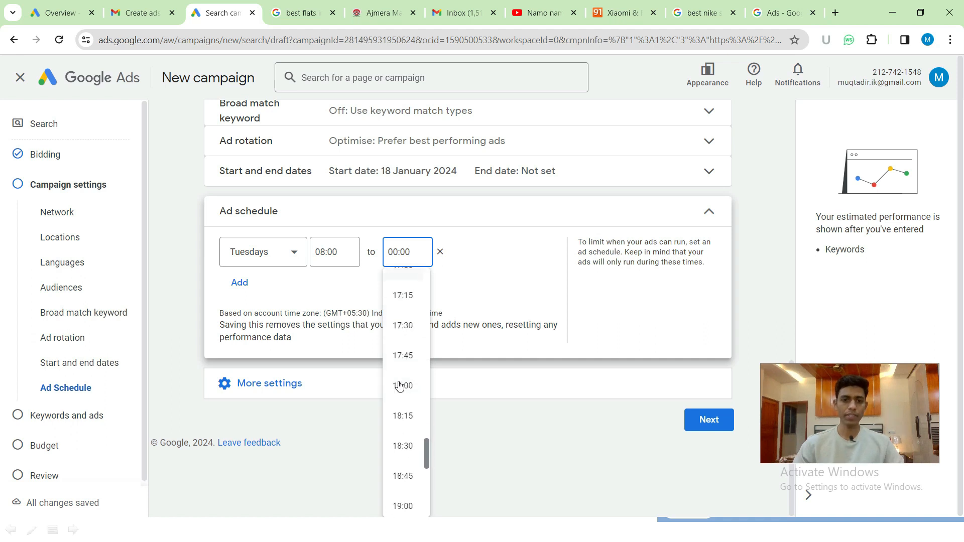
pyautogui.click(403, 374)
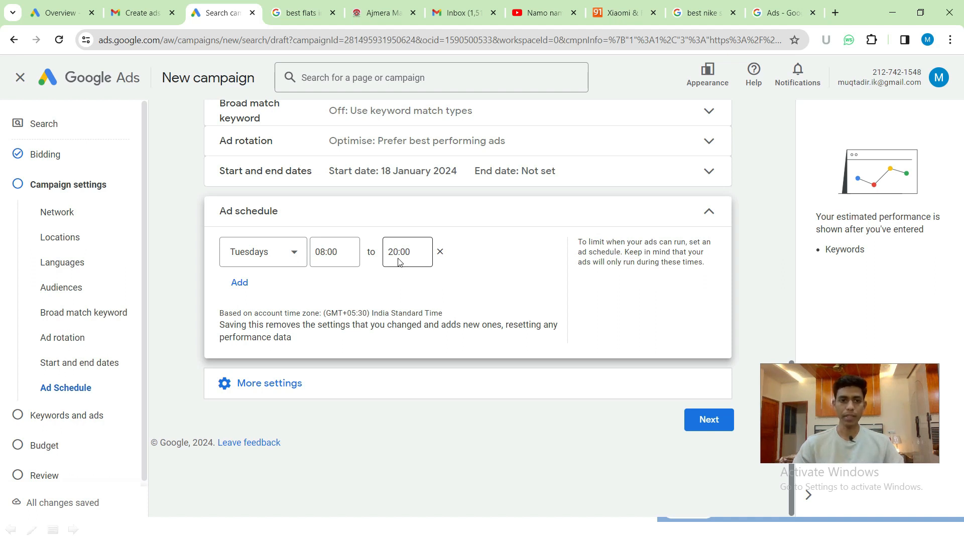
# - Add a second ad schedule entry and set its day to Fridays
pyautogui.click(241, 284)
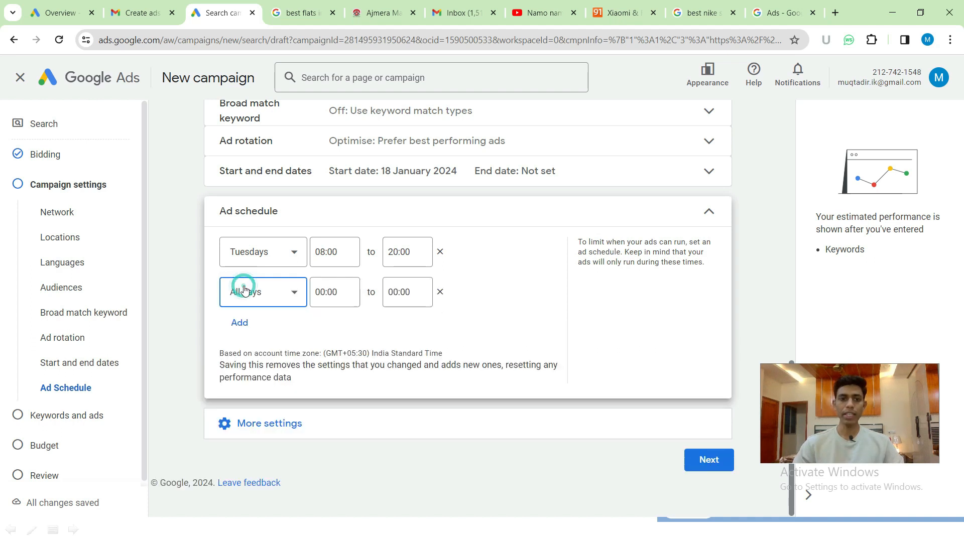
pyautogui.click(265, 300)
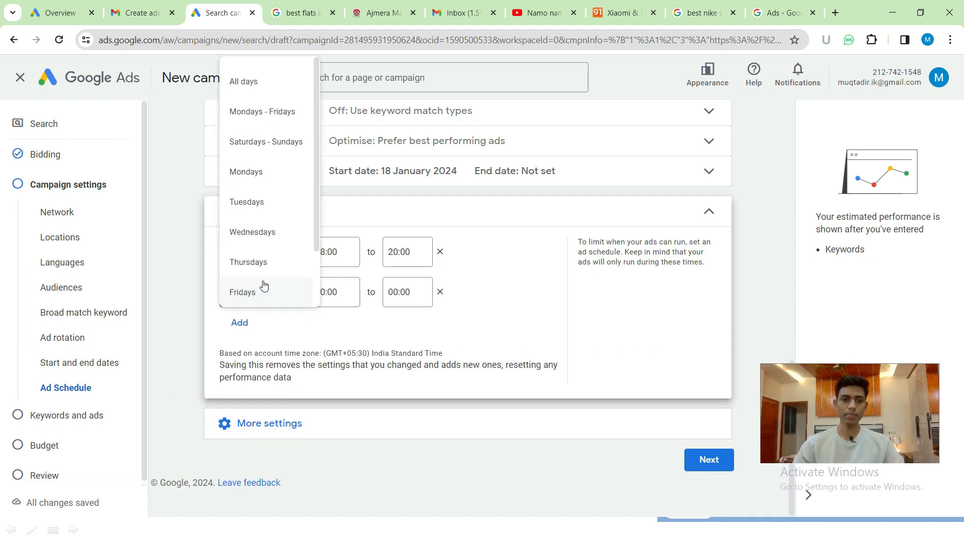
pyautogui.click(243, 297)
pyautogui.click(328, 297)
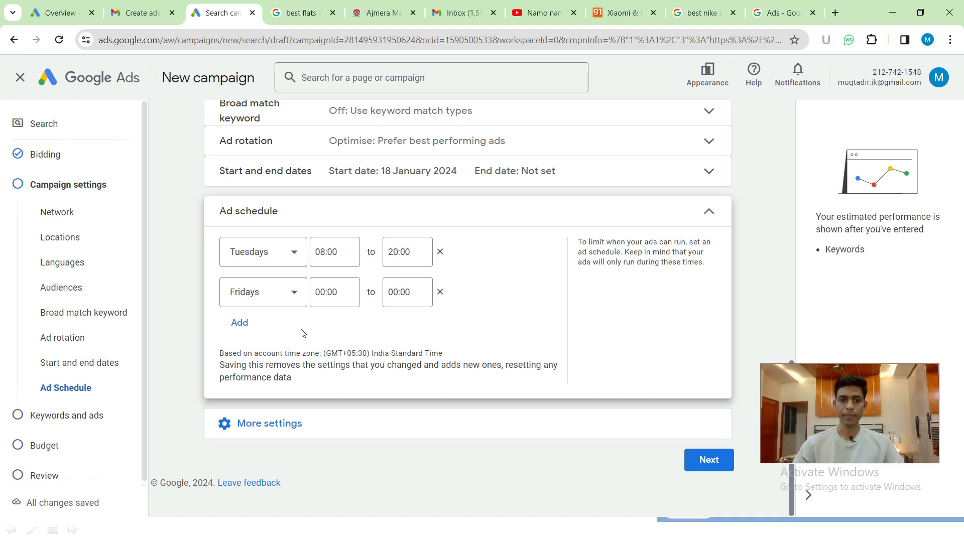
# - Add a third ad schedule entry for Saturdays - Sundays and collapse the Ad schedule section
pyautogui.click(247, 323)
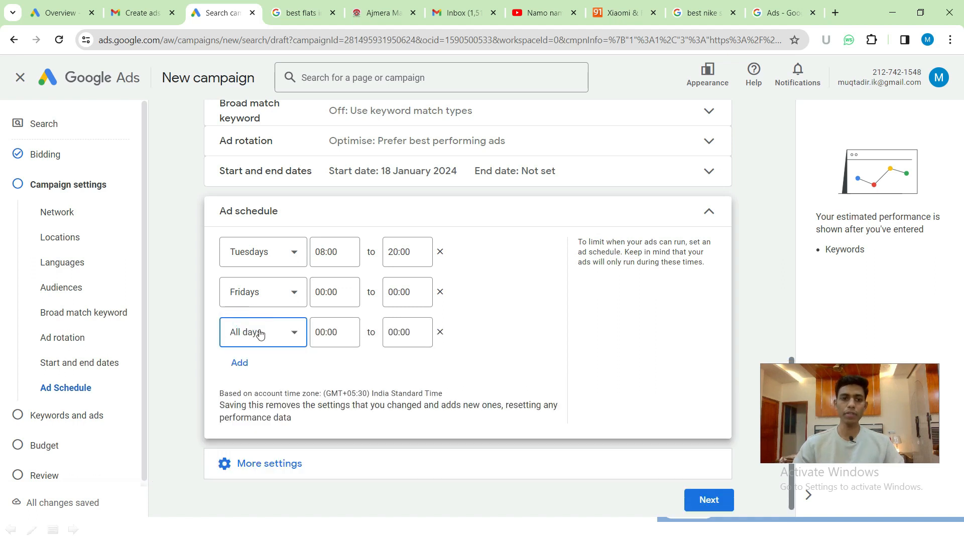
pyautogui.click(248, 329)
pyautogui.click(277, 183)
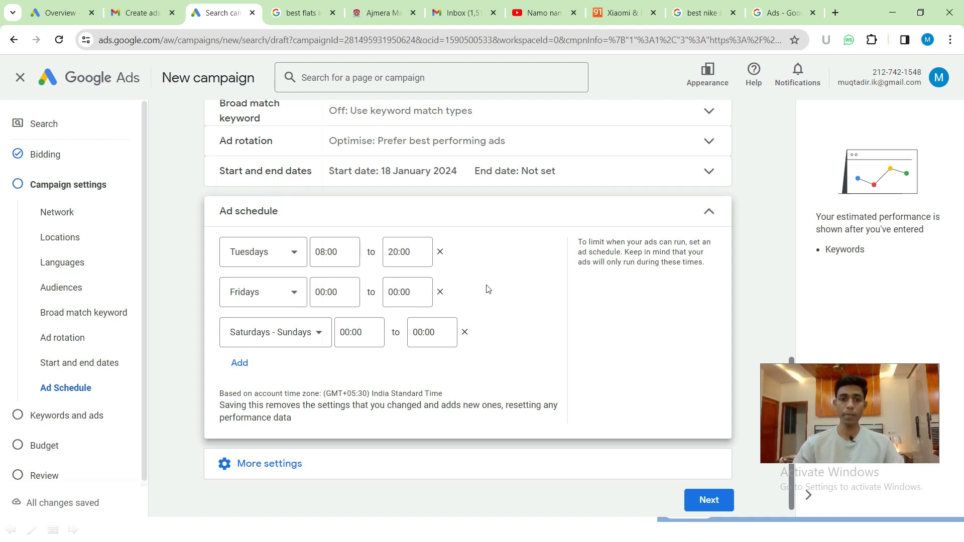
pyautogui.scroll(-1, 488, 308)
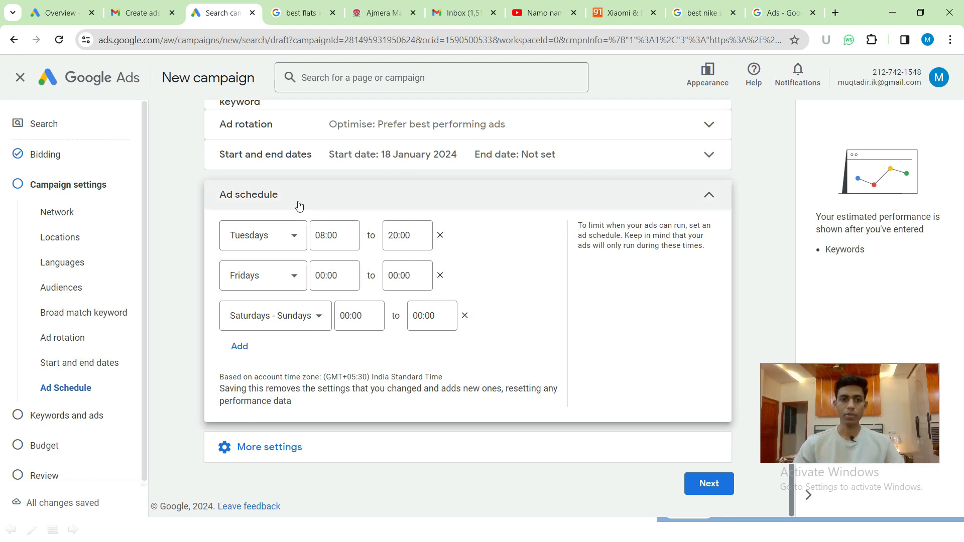
pyautogui.click(346, 203)
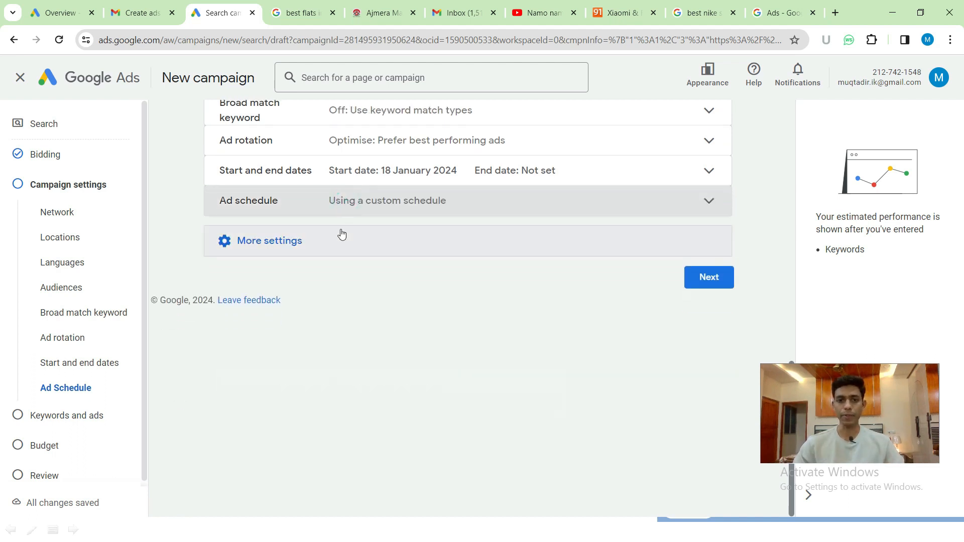
# - Expand More settings and review the campaign settings back up to Networks and Locations, ending on the Audience Targeting slide of the presentation
pyautogui.click(287, 246)
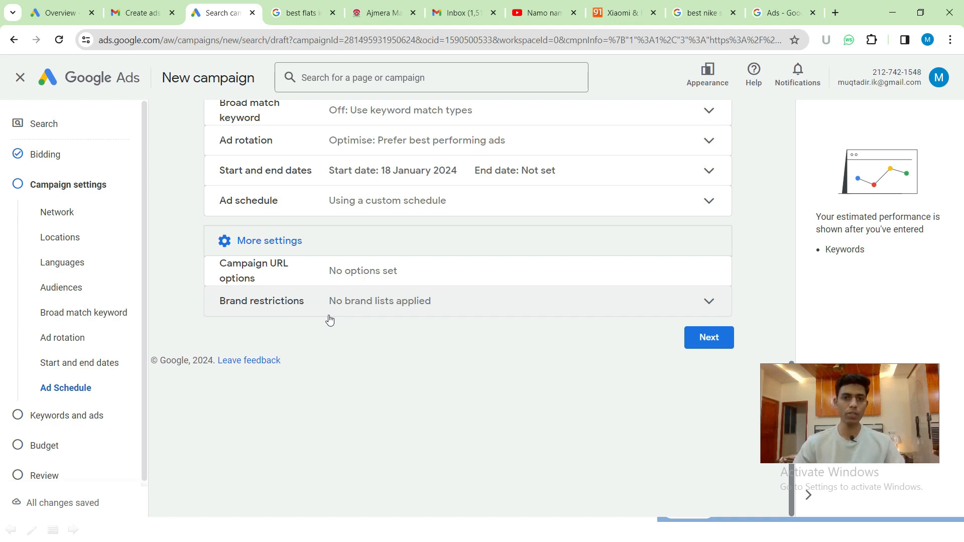
pyautogui.scroll(3, 291, 296)
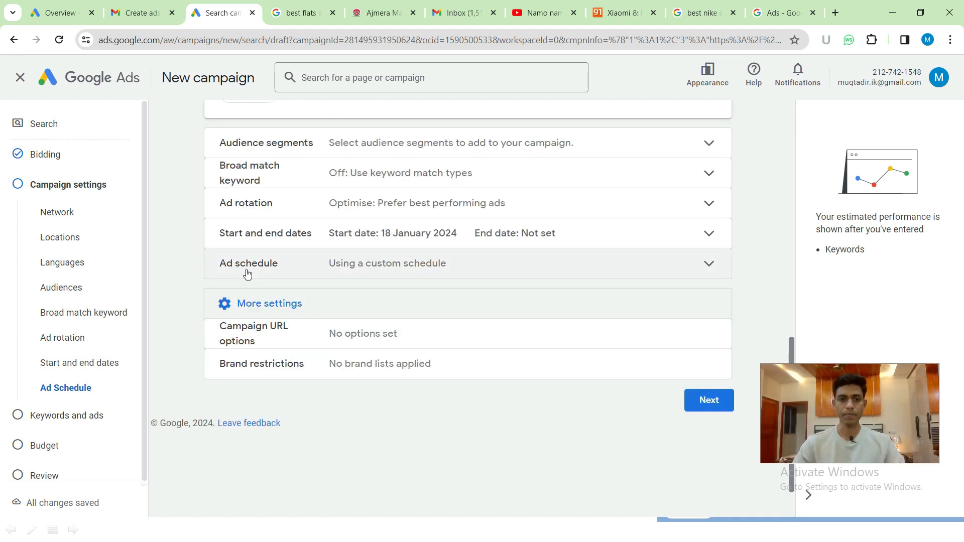
pyautogui.scroll(4, 247, 272)
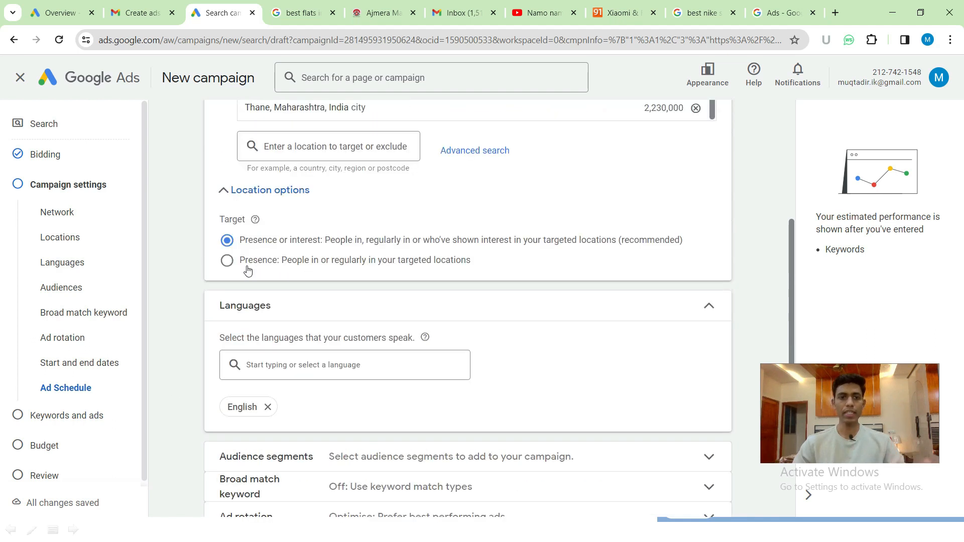
pyautogui.scroll(4, 248, 271)
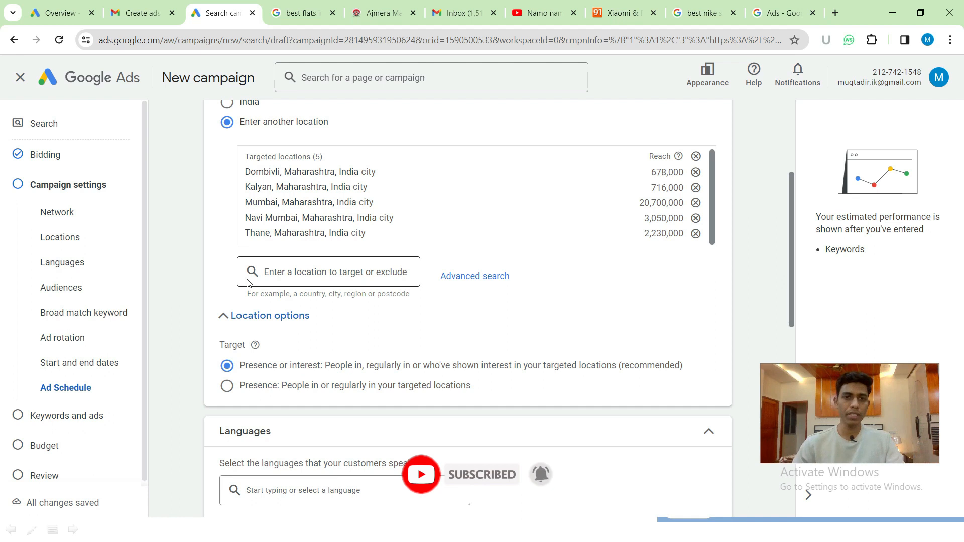
pyautogui.scroll(1, 247, 281)
pyautogui.scroll(2, 246, 279)
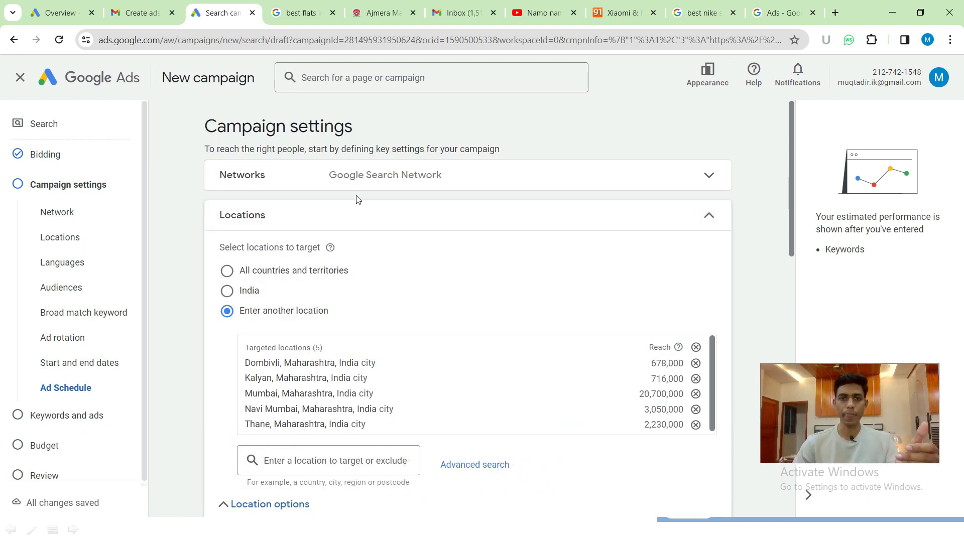
pyautogui.scroll(-1, 353, 216)
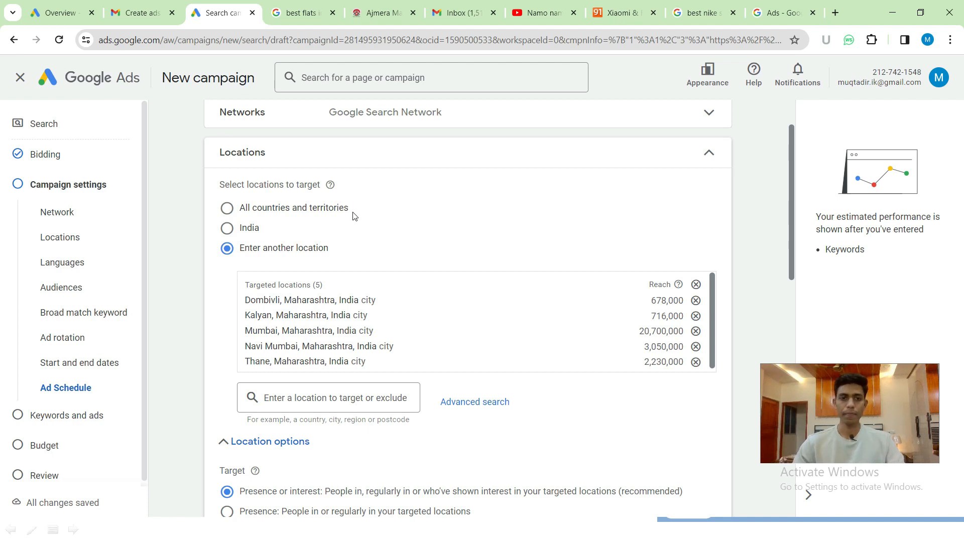
pyautogui.hotkey('alt', 'Tab')
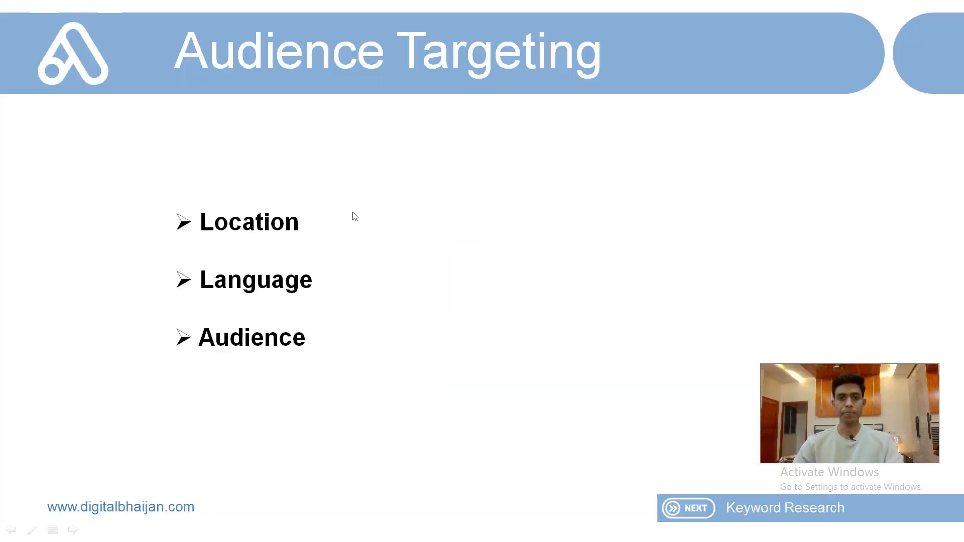